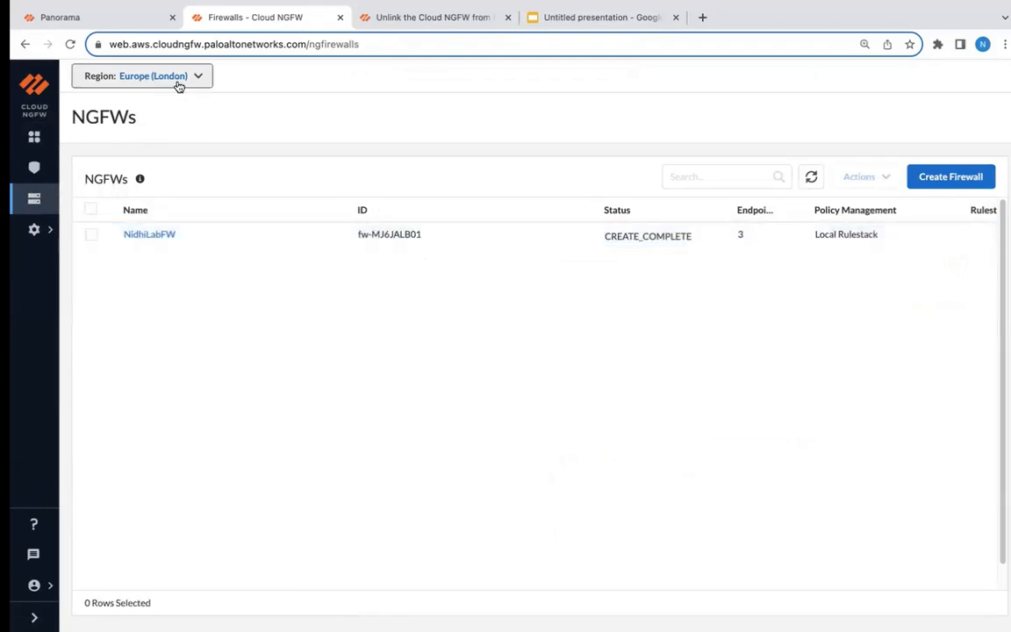
Review the policy management settings of the lab firewall in the Europe (London) region.
{"action": "left_click", "coordinate": [144, 239]}
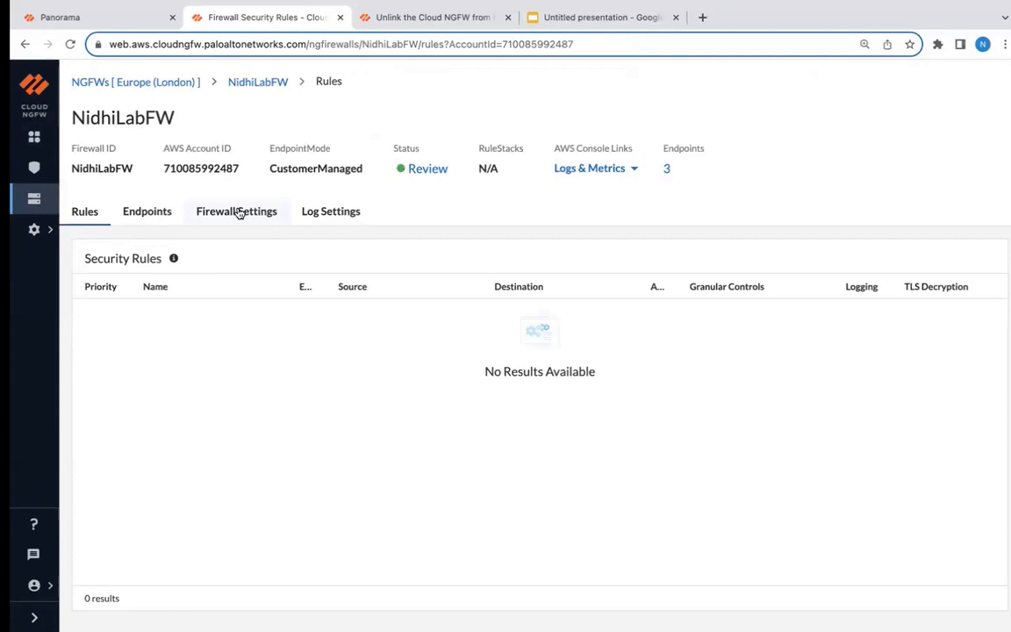
{"action": "left_click", "coordinate": [238, 211]}
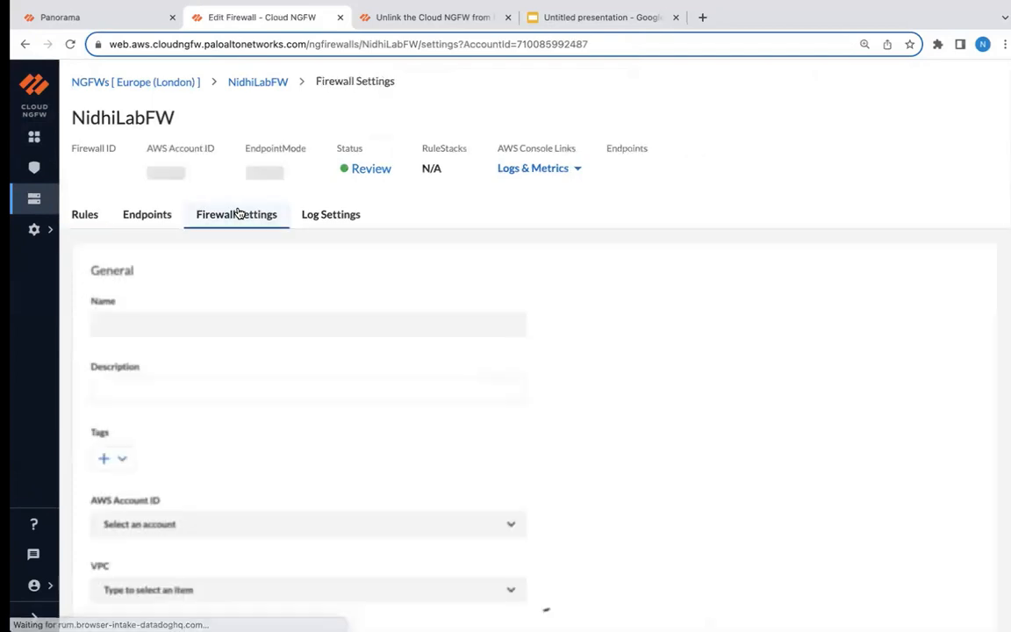
{"action": "scroll", "coordinate": [309, 462], "scroll_direction": "down", "scroll_amount": 5}
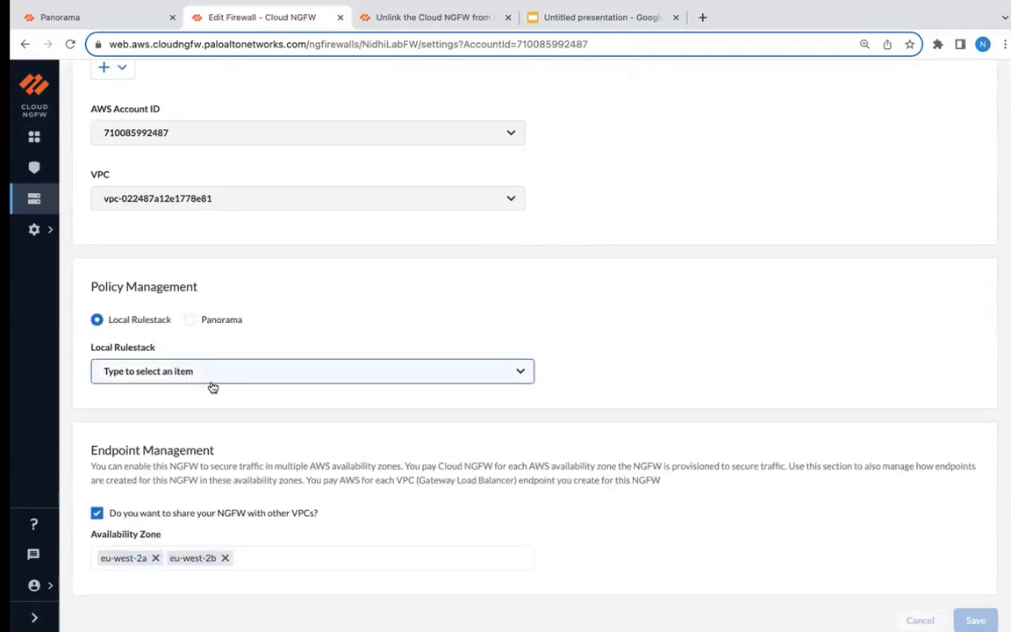
Add a Panorama link named Demopanorama with primary serial number TESTTMELAB, and link the tenant to the same Cortex Data Lake account.
{"action": "mouse_move", "coordinate": [47, 231]}
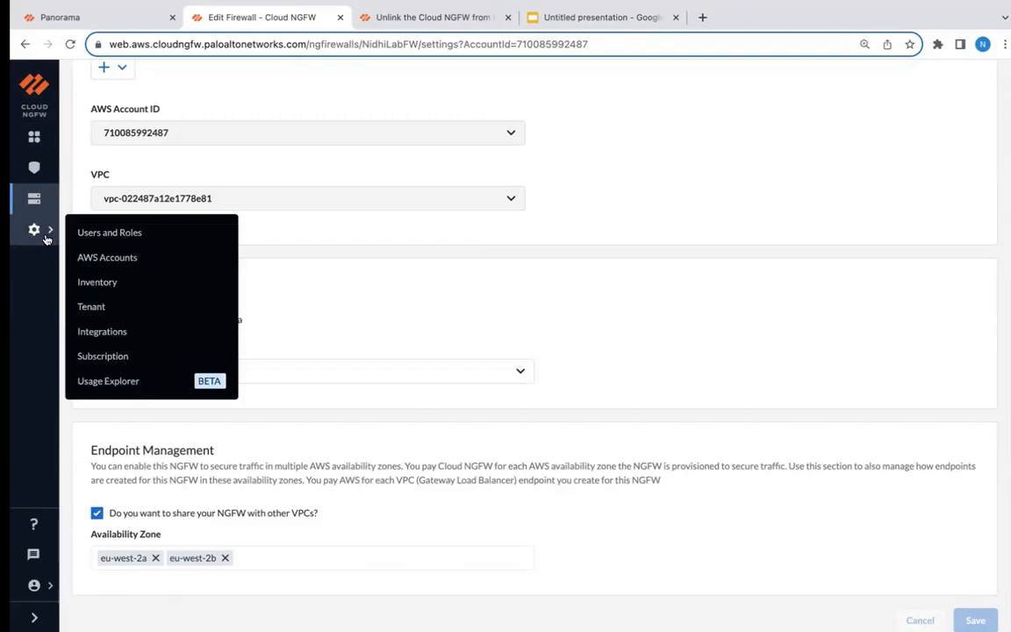
{"action": "left_click", "coordinate": [127, 334]}
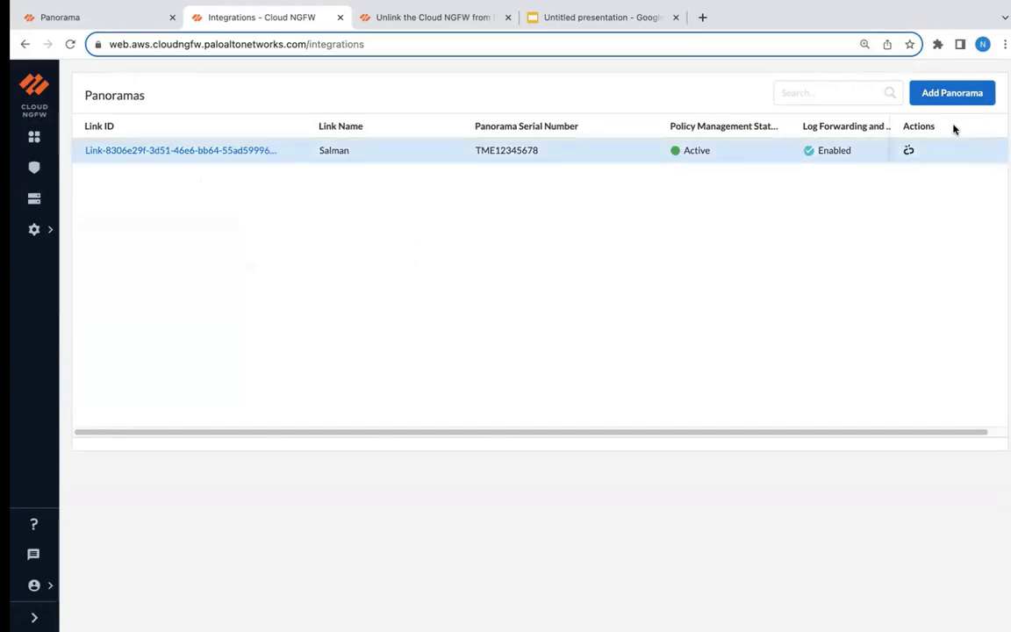
{"action": "left_click", "coordinate": [952, 92]}
{"action": "type", "text": "De"}
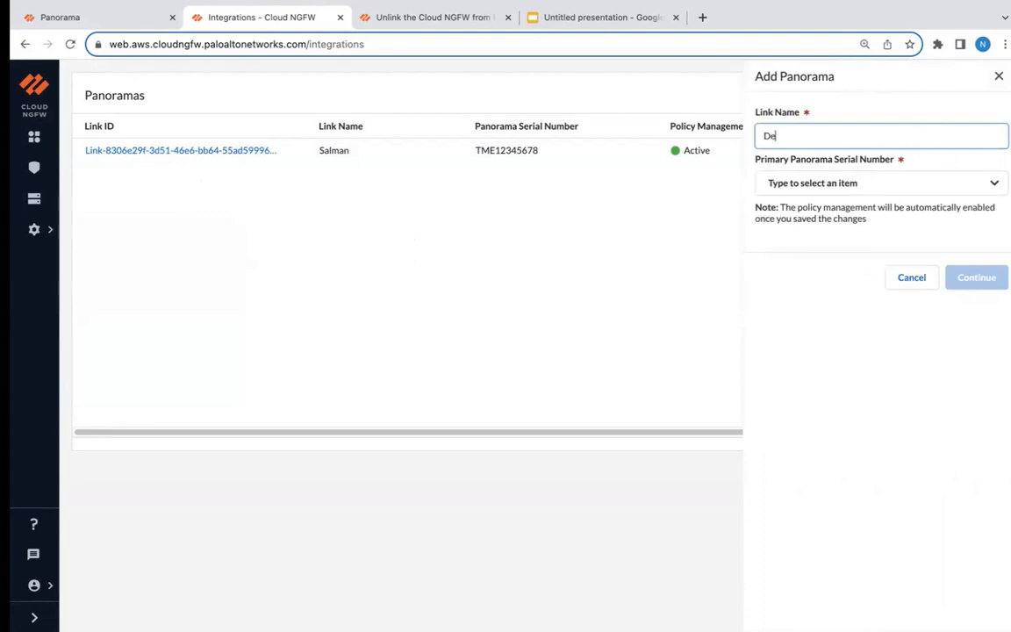
{"action": "type", "text": "mopanorama"}
{"action": "left_click", "coordinate": [995, 186]}
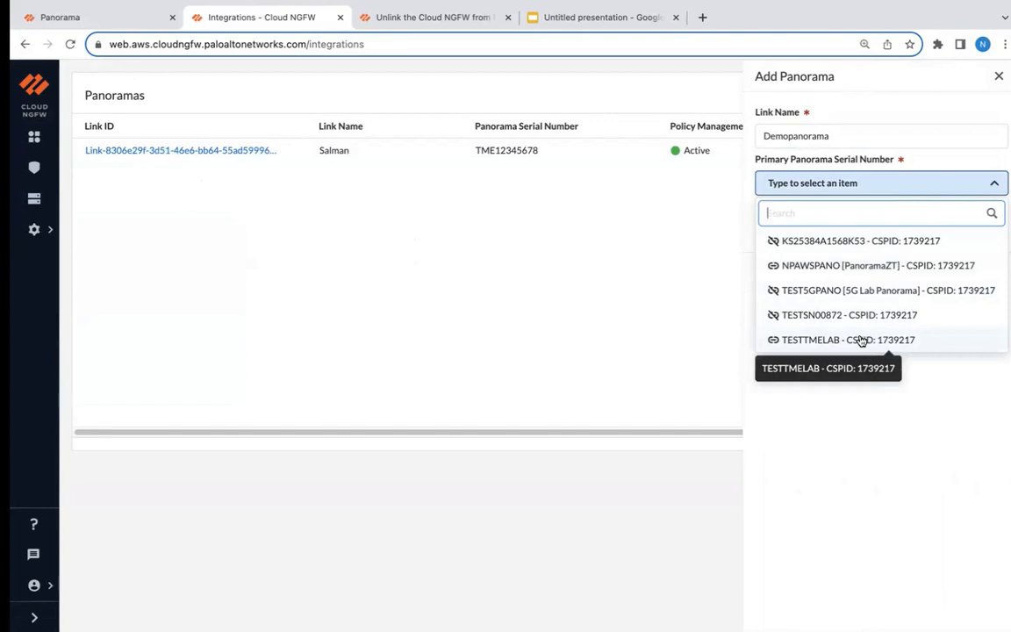
{"action": "left_click", "coordinate": [810, 343]}
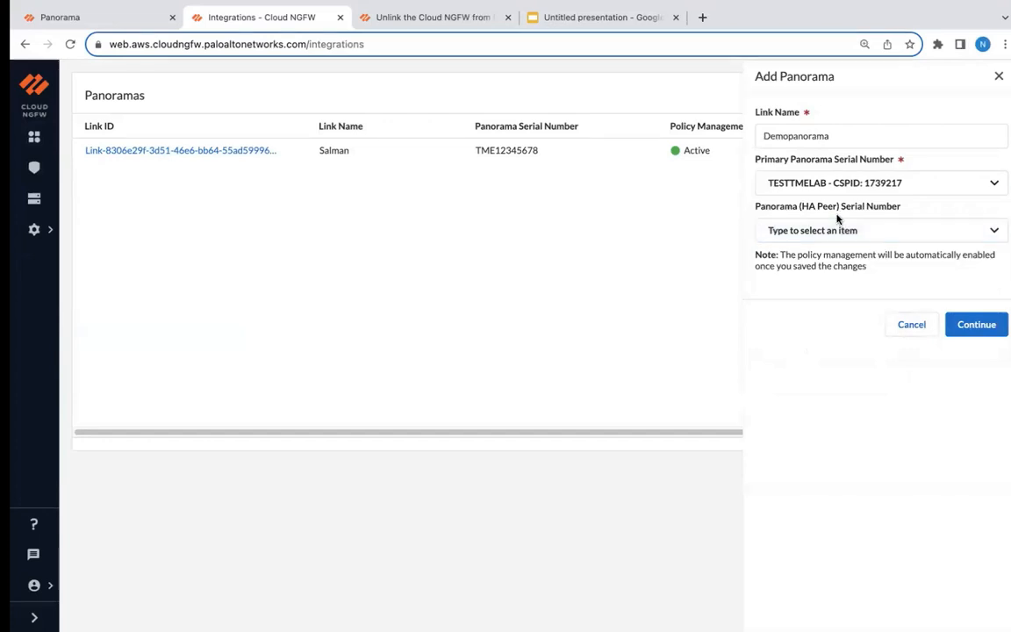
{"action": "left_click", "coordinate": [984, 323]}
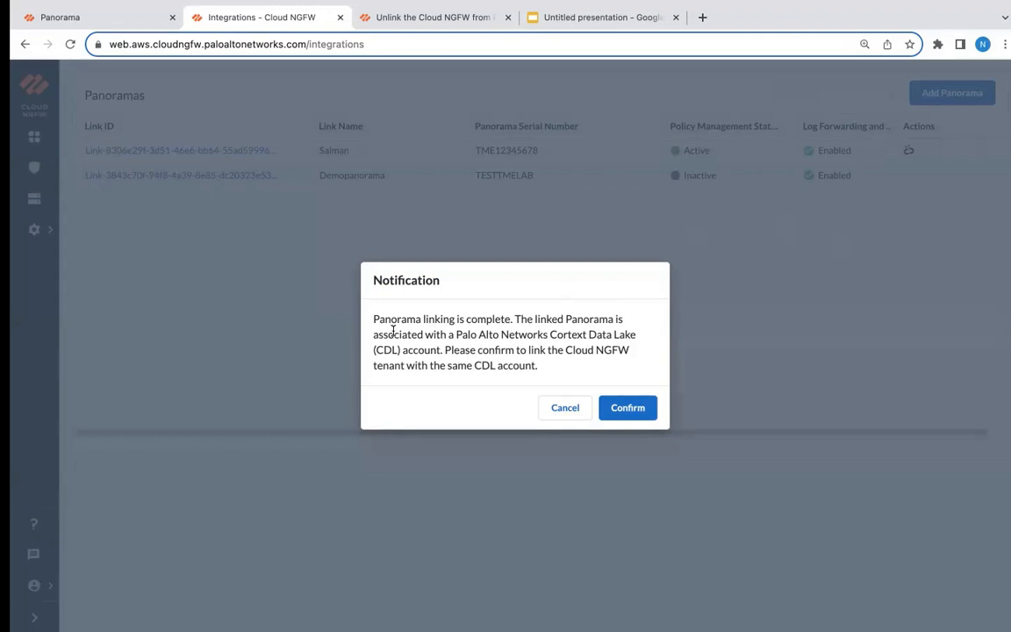
{"action": "left_click", "coordinate": [628, 407]}
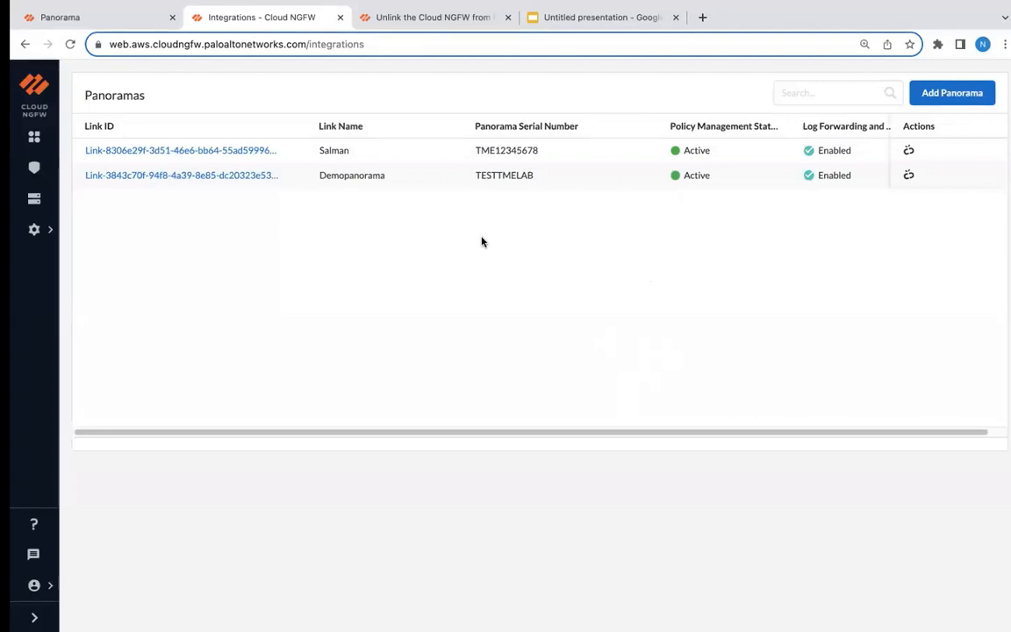
Set the lab firewall's policy management to Panorama with Demopanorama as the linked Panorama, and save the firewall settings.
{"action": "left_click", "coordinate": [36, 205]}
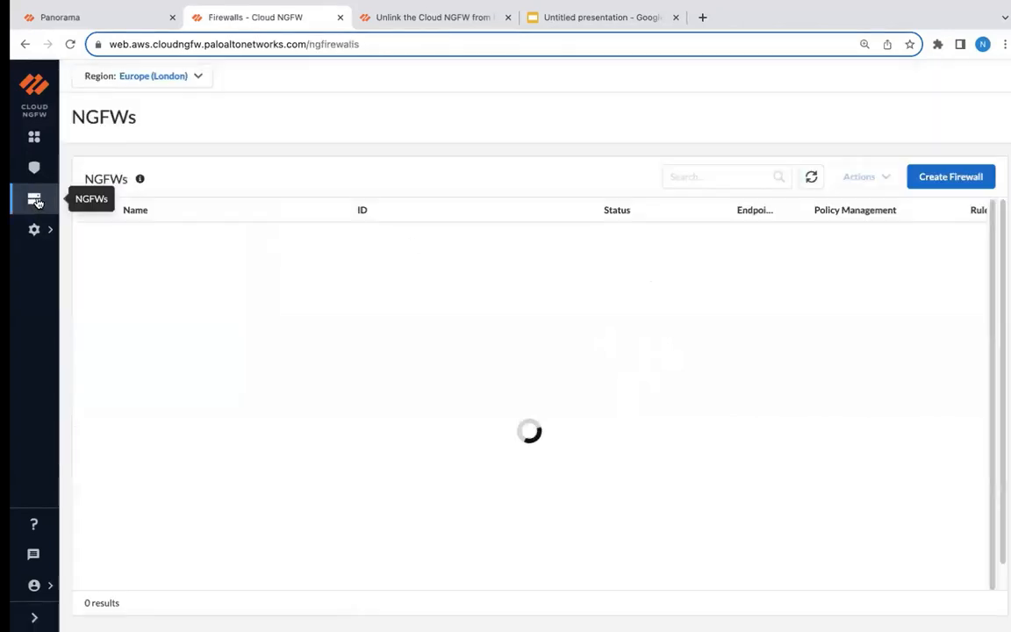
{"action": "left_click", "coordinate": [165, 233]}
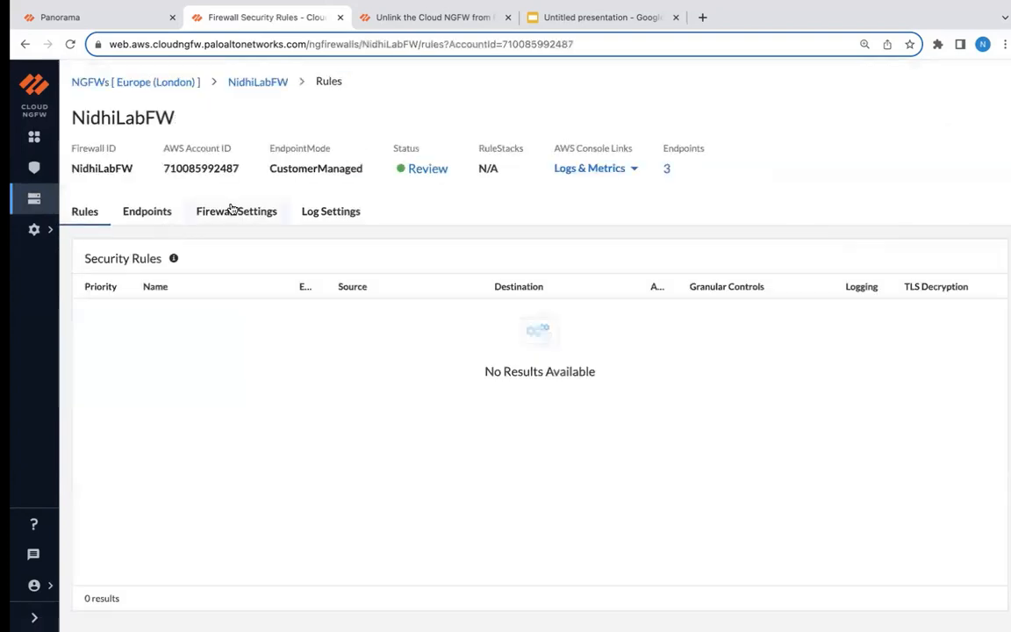
{"action": "left_click", "coordinate": [235, 210]}
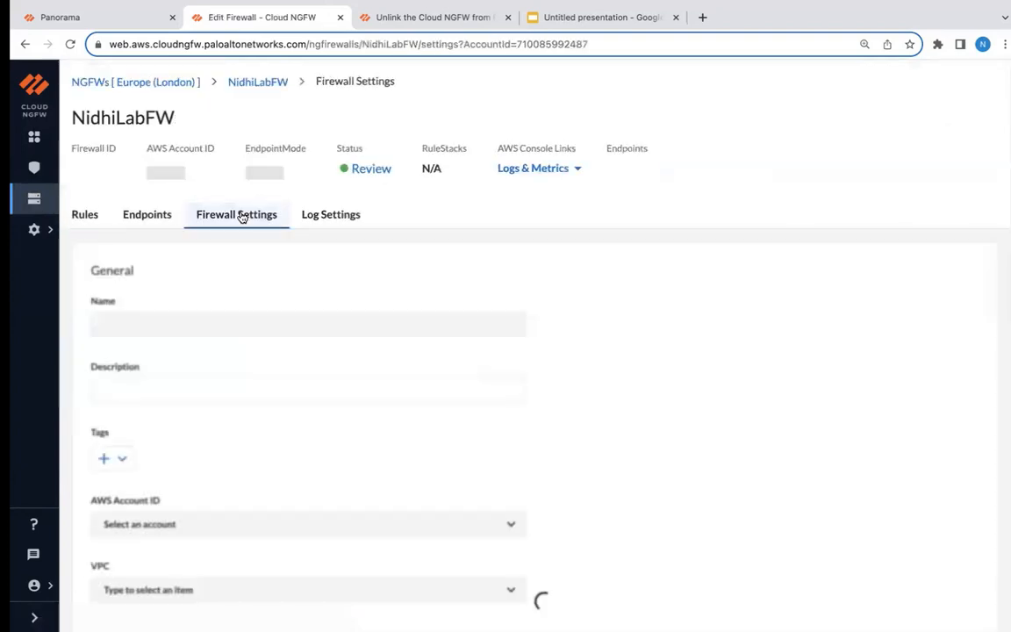
{"action": "scroll", "coordinate": [381, 376], "scroll_direction": "down", "scroll_amount": 5}
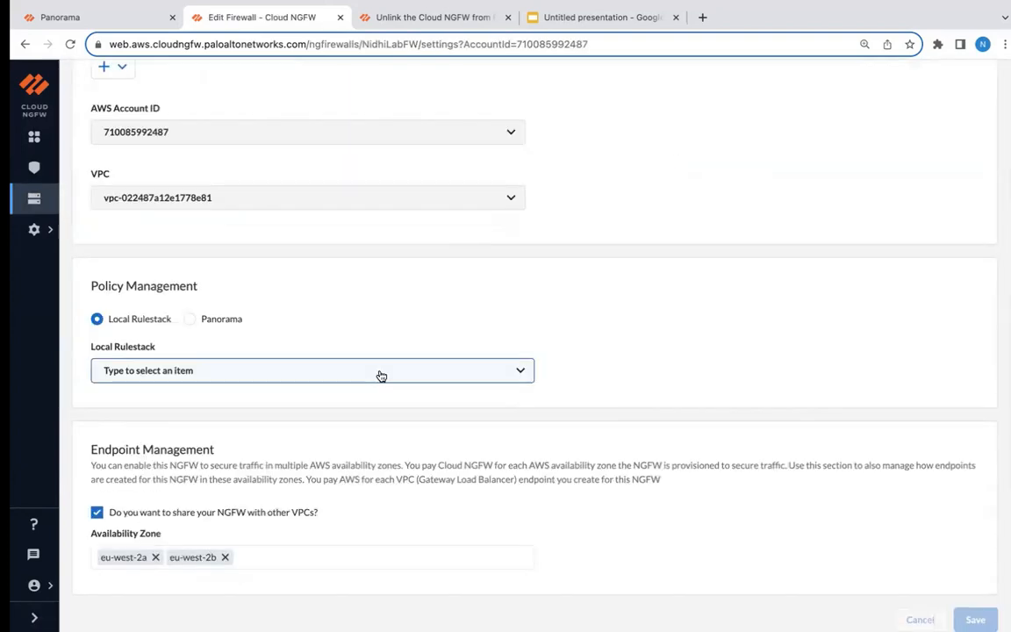
{"action": "left_click", "coordinate": [189, 319]}
{"action": "left_click", "coordinate": [521, 372]}
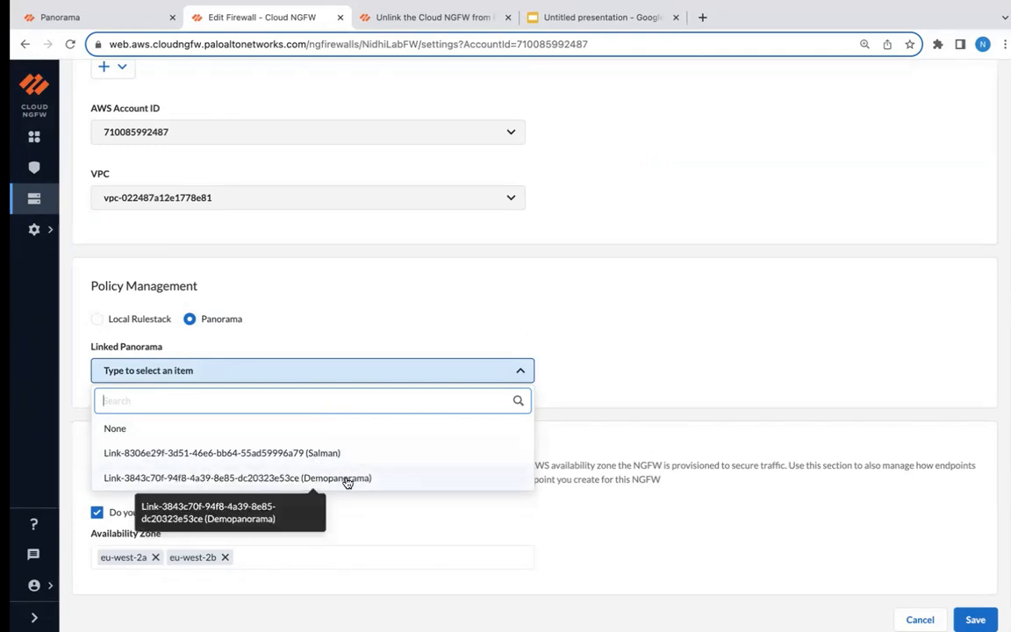
{"action": "left_click", "coordinate": [304, 479]}
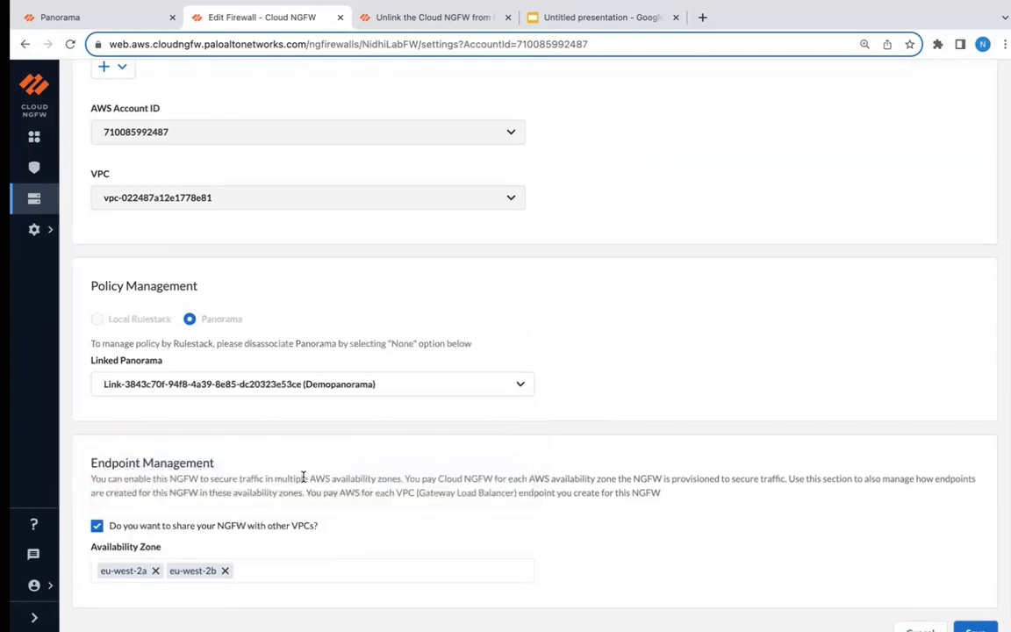
{"action": "scroll", "coordinate": [303, 478], "scroll_direction": "down", "scroll_amount": 1}
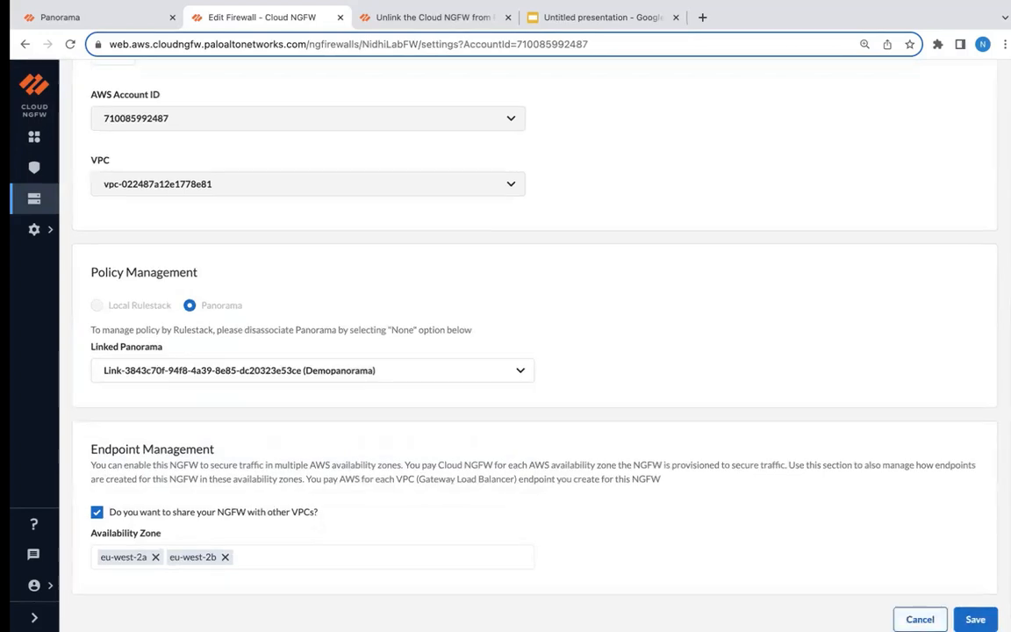
{"action": "left_click", "coordinate": [975, 618]}
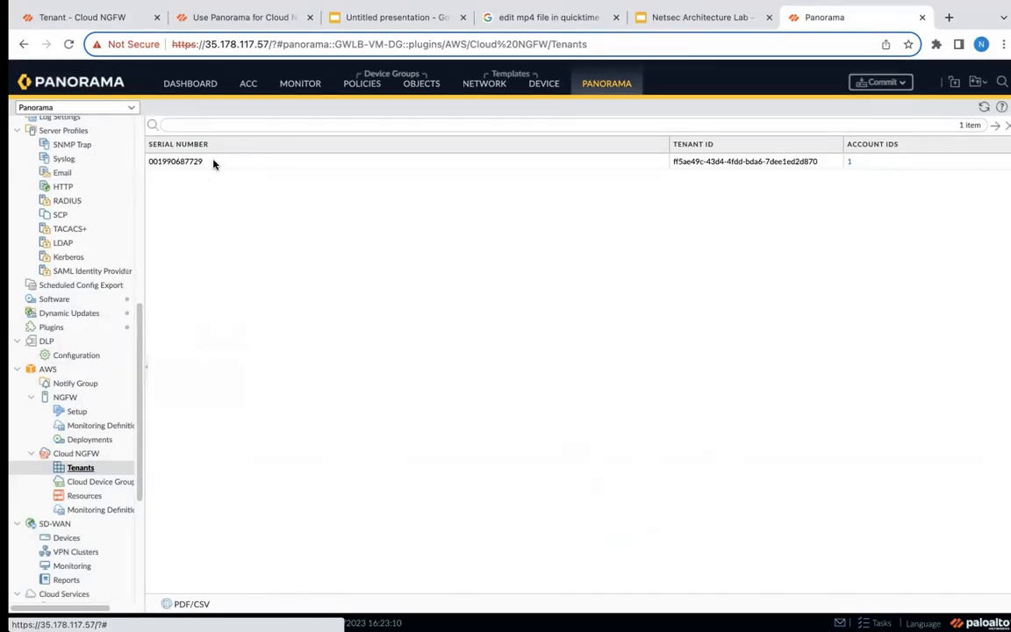
Check the tenant's serial number in Cloud NGFW, and display the cloud device groups in Panorama for region eu-west-2.
{"action": "key", "text": "ctrl+Tab"}
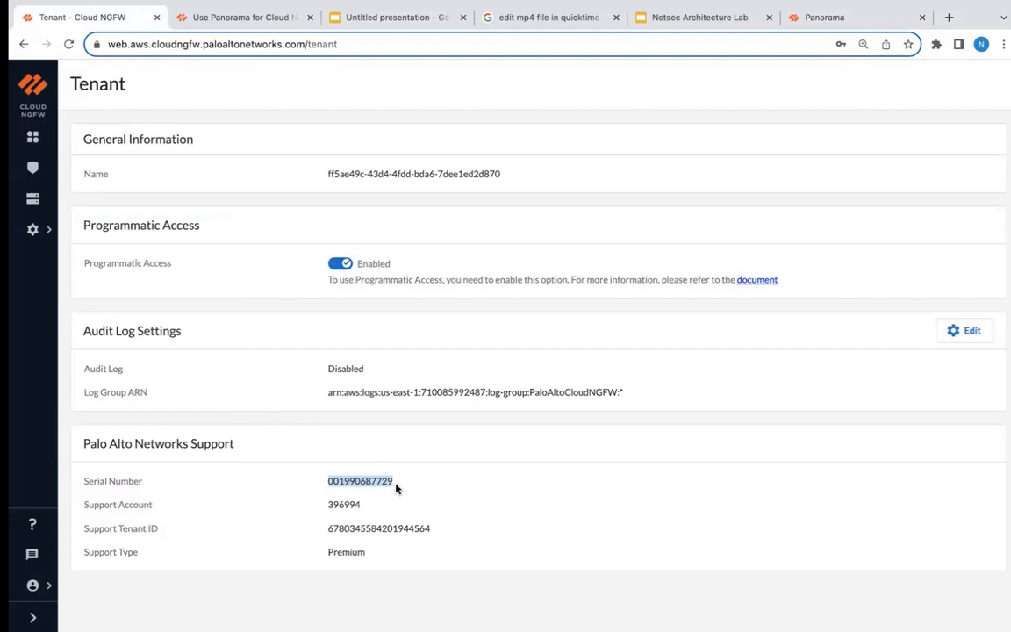
{"action": "key", "text": "ctrl+shift+Tab"}
{"action": "left_click", "coordinate": [106, 481]}
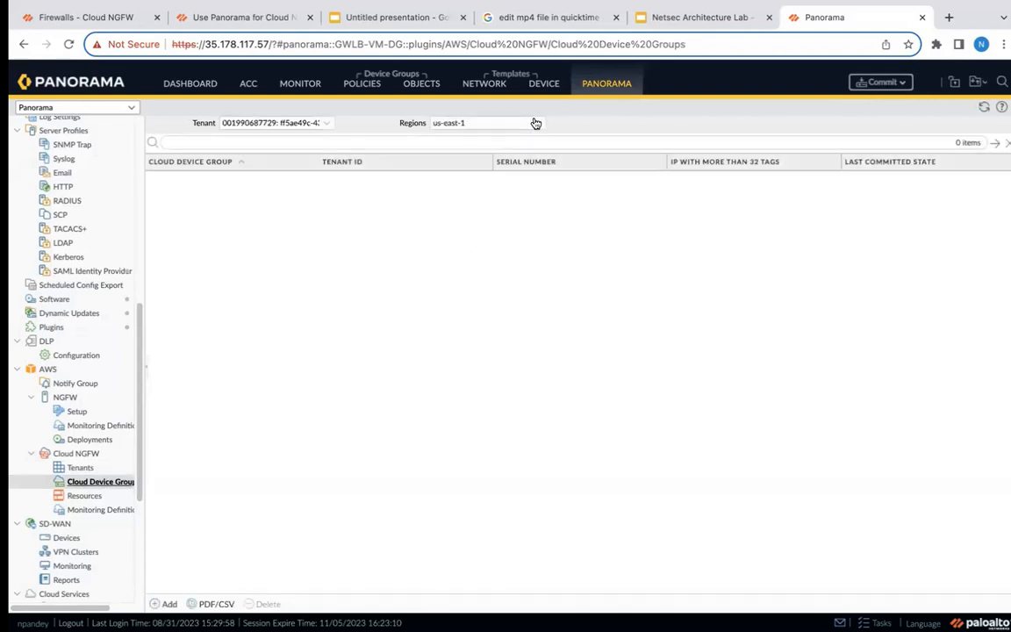
{"action": "left_click", "coordinate": [474, 125]}
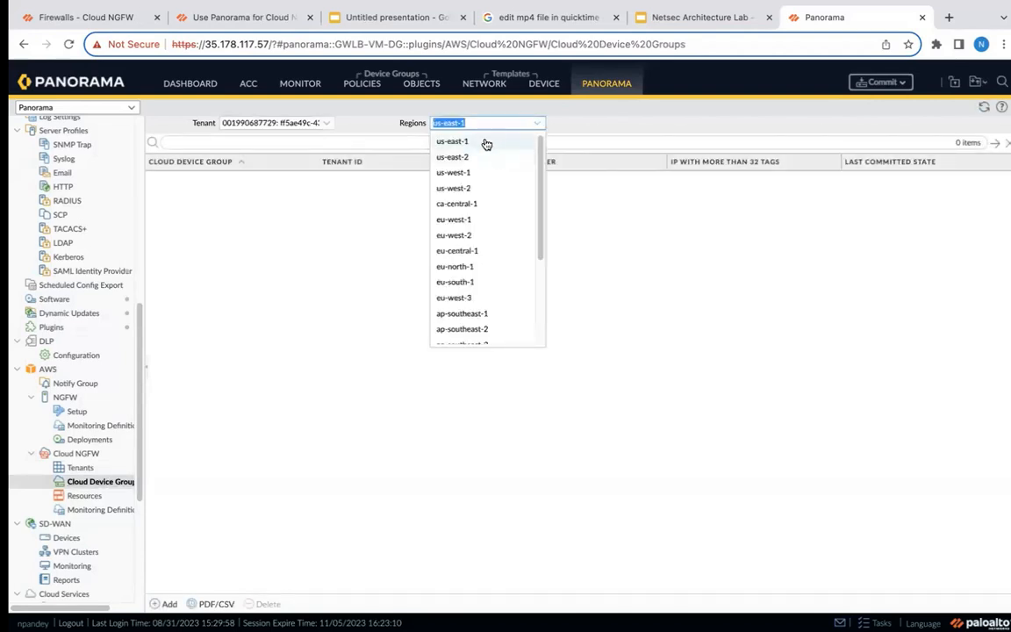
{"action": "left_click", "coordinate": [456, 236]}
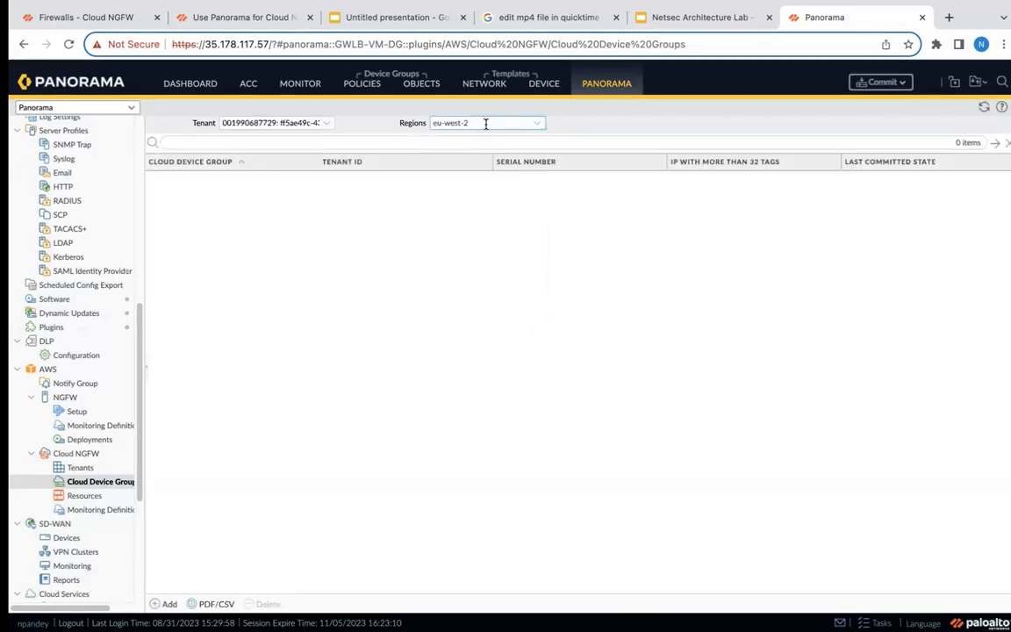
Start a new cloud device group in eu-west-2 and create the template stack cngfw-aws-demo for it.
{"action": "left_click", "coordinate": [165, 604]}
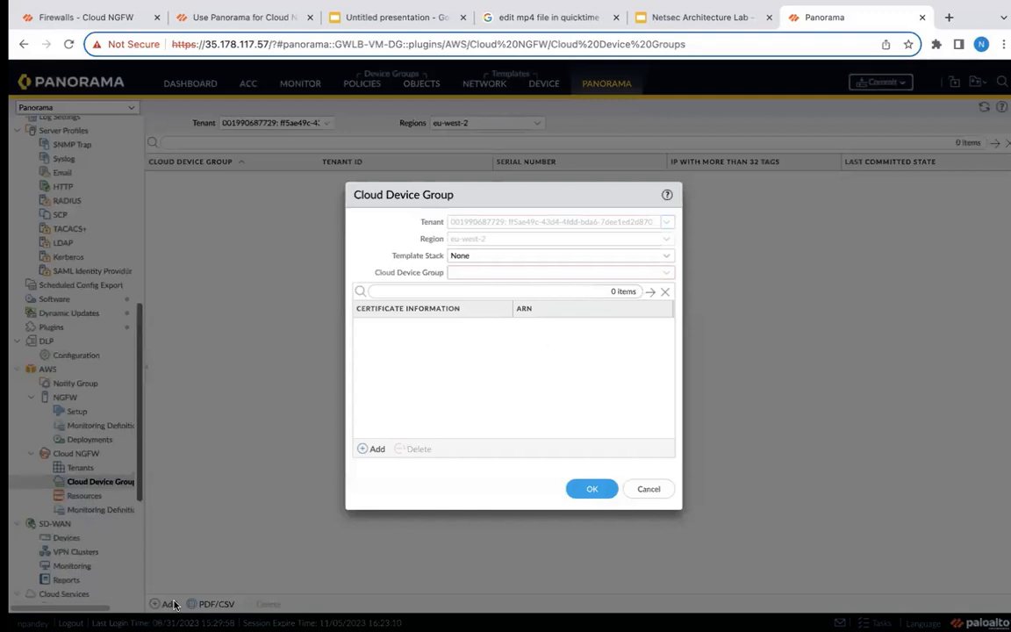
{"action": "left_click", "coordinate": [667, 261]}
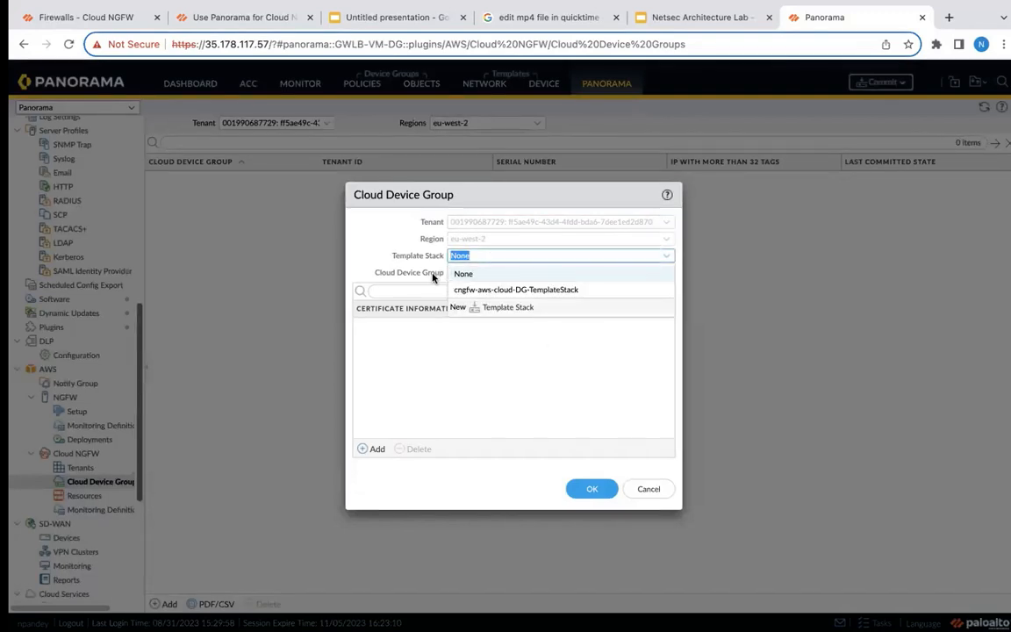
{"action": "left_click", "coordinate": [513, 307]}
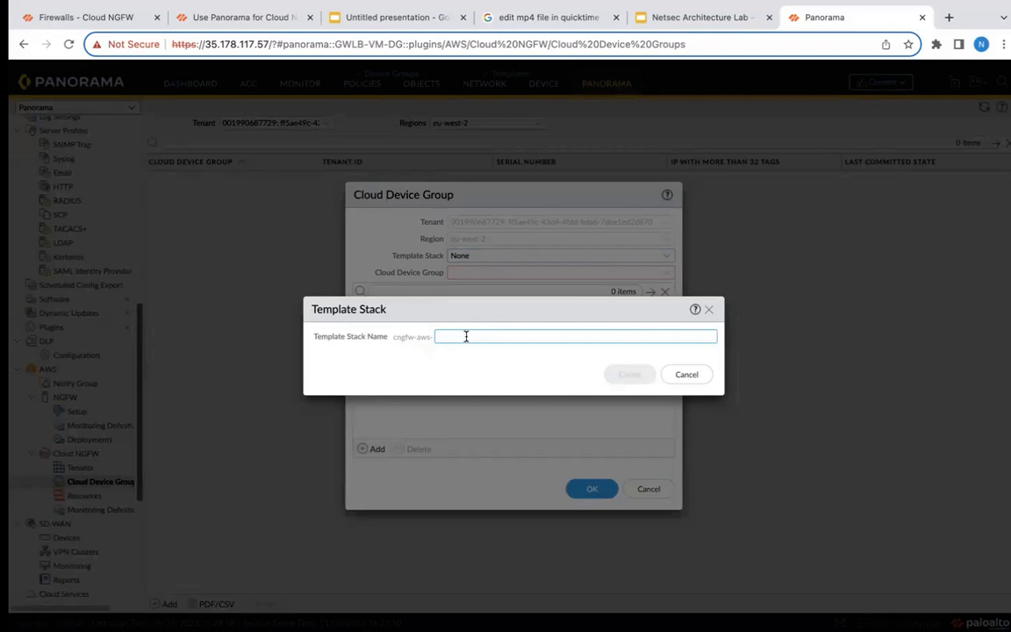
{"action": "type", "text": "demo"}
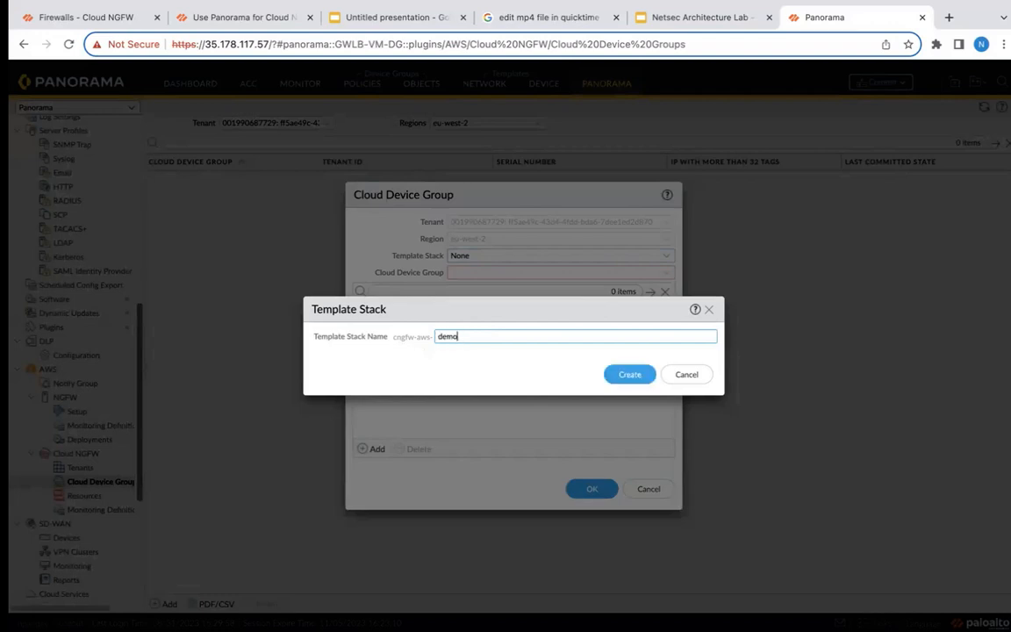
{"action": "left_click", "coordinate": [629, 374]}
Create the device group cngfw-aws-demoDG and save the cloud device group.
{"action": "left_click", "coordinate": [666, 272]}
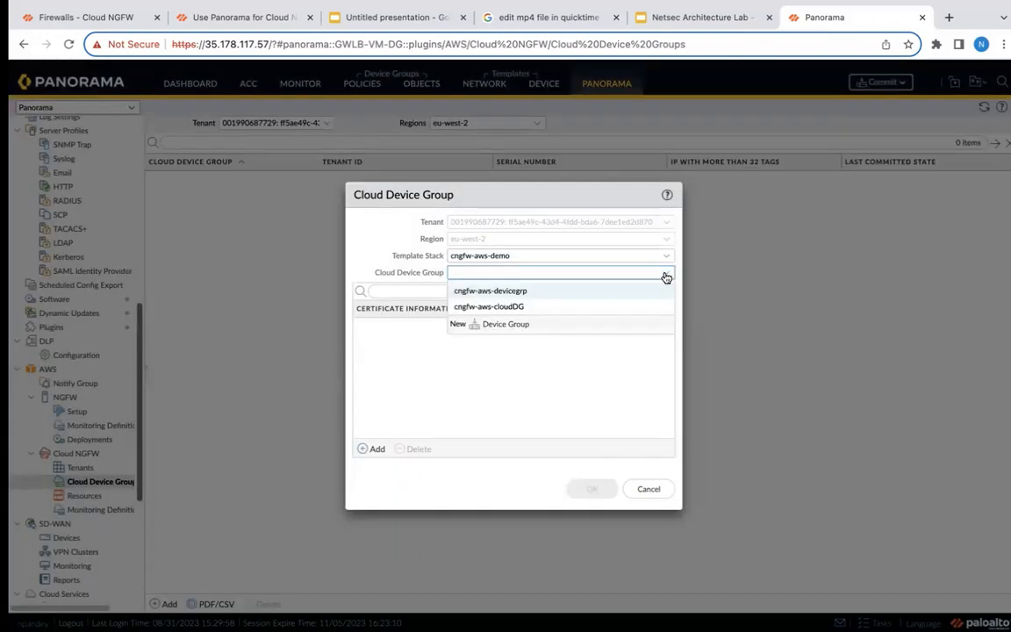
{"action": "left_click", "coordinate": [518, 325]}
{"action": "type", "text": "demoDG"}
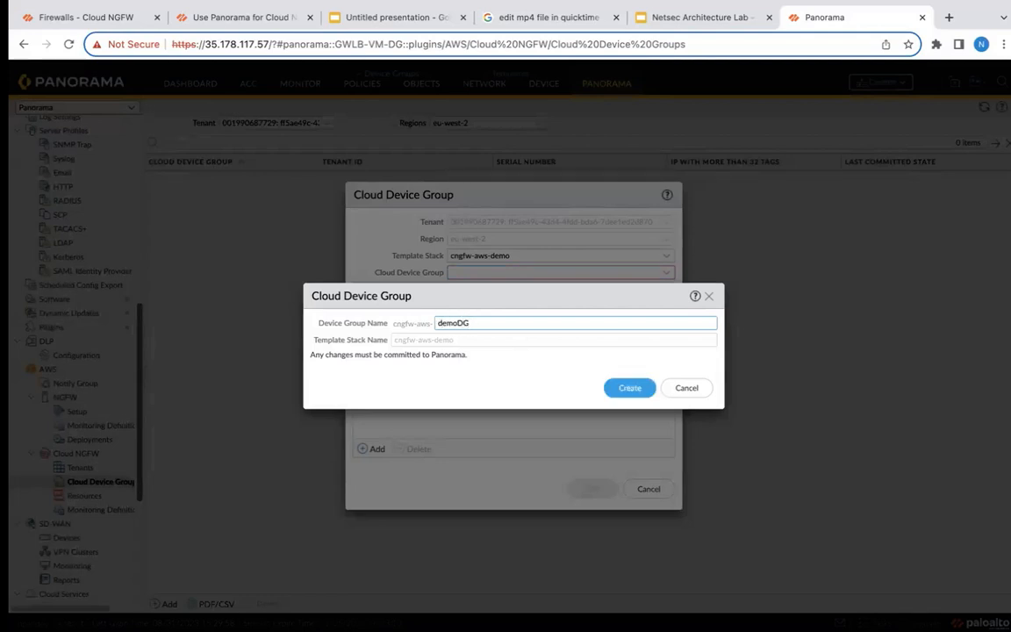
{"action": "key", "text": "Return"}
{"action": "left_click", "coordinate": [593, 488]}
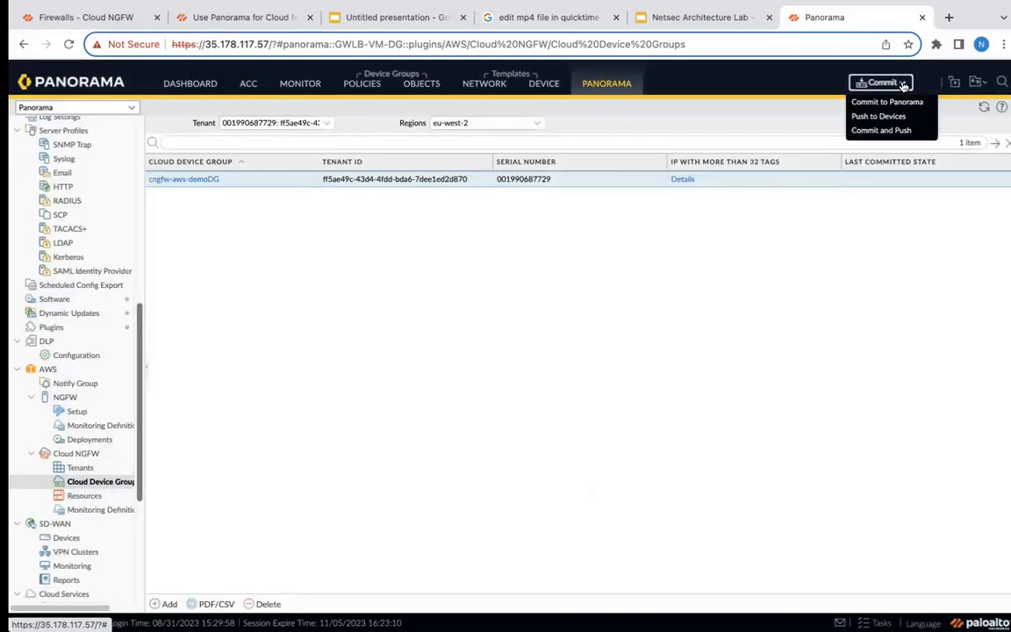
Commit all changes for the new device group and template stack to Panorama.
{"action": "left_click", "coordinate": [882, 103]}
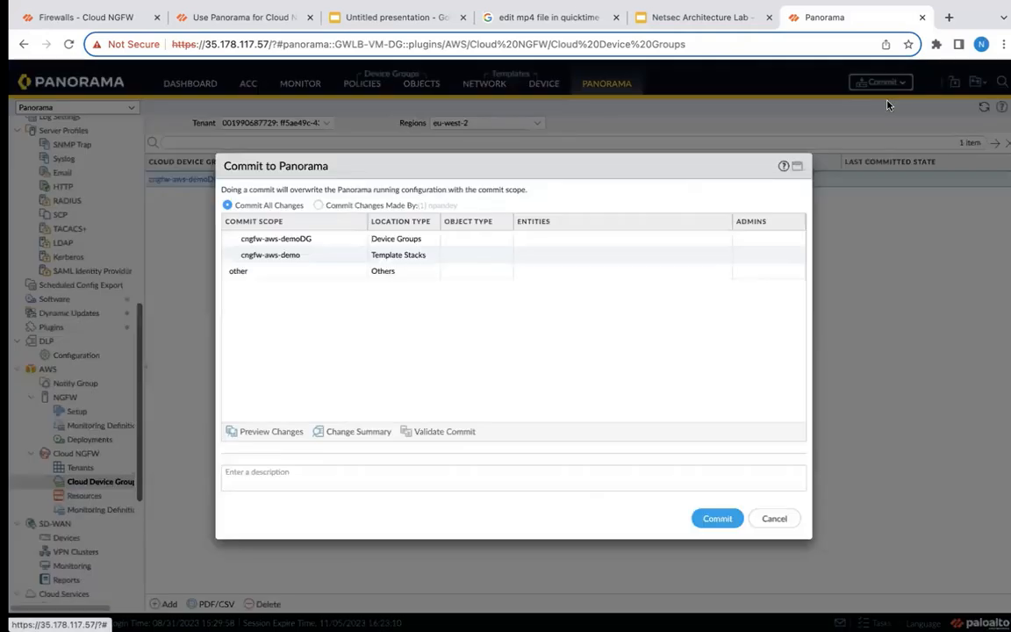
{"action": "left_click", "coordinate": [716, 517]}
{"action": "left_click", "coordinate": [686, 499]}
Associate the lab firewall in the Cloud NGFW resources with the device group cngfw-aws-demoDG and save it.
{"action": "left_click", "coordinate": [88, 496]}
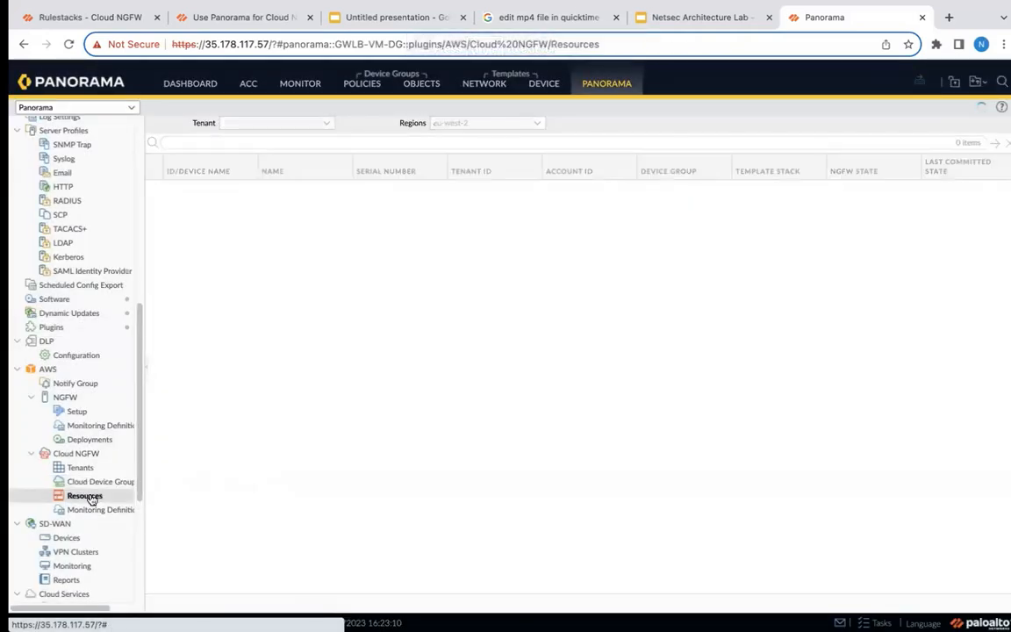
{"action": "left_click", "coordinate": [678, 189]}
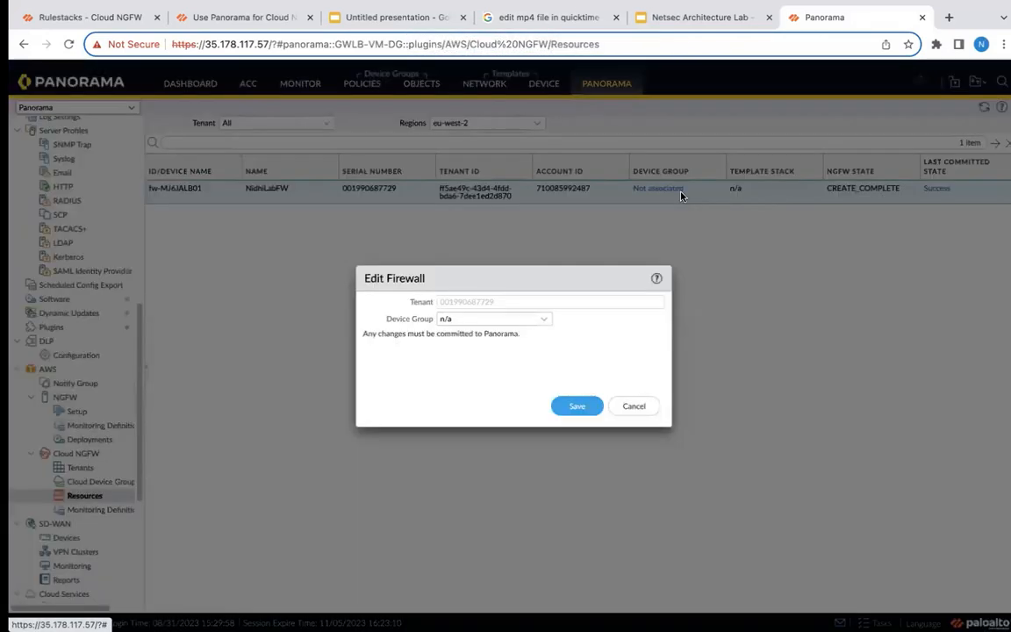
{"action": "left_click", "coordinate": [544, 321]}
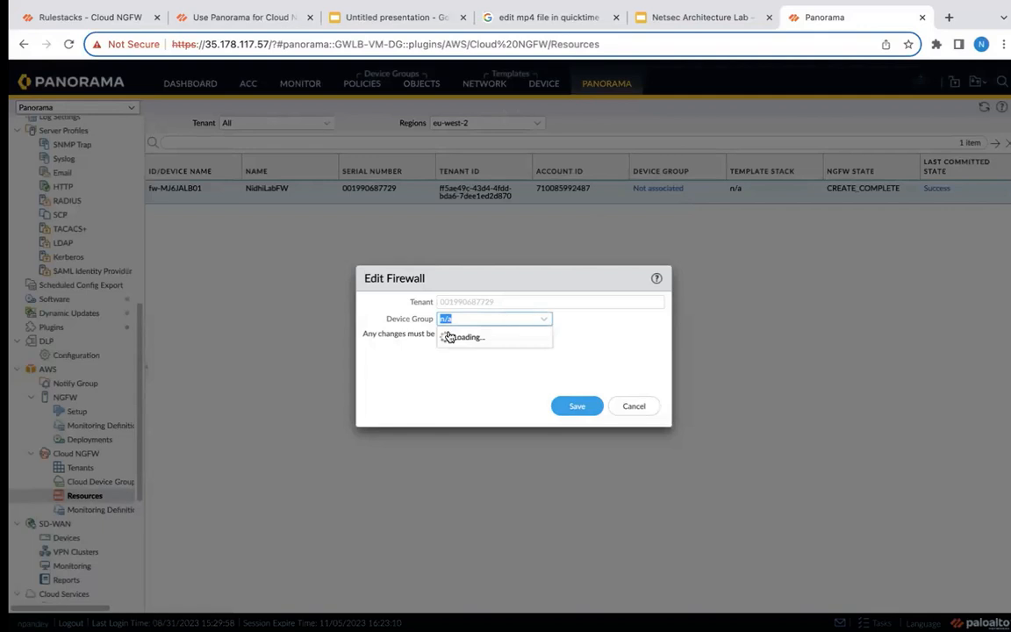
{"action": "left_click", "coordinate": [475, 353]}
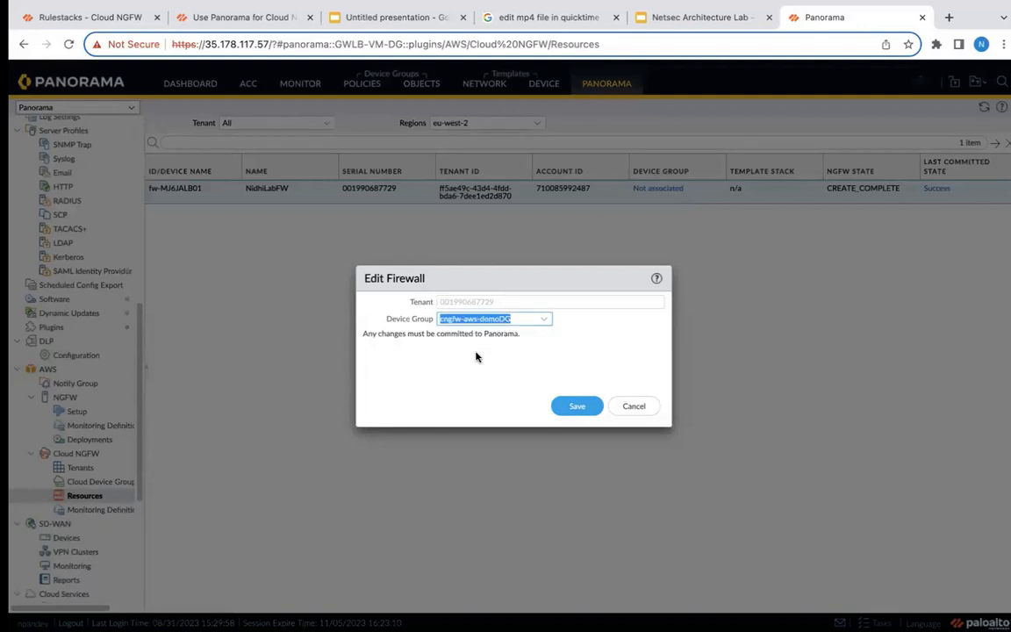
{"action": "left_click", "coordinate": [572, 409]}
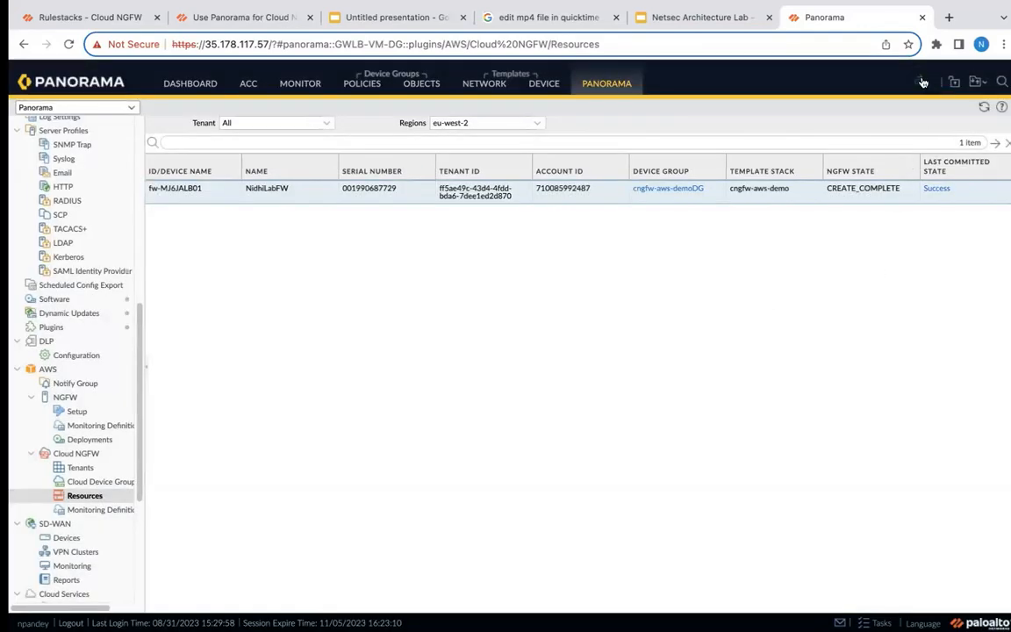
Open the security pre-rules of the device group cngfw-aws-demoDG.
{"action": "mouse_move", "coordinate": [919, 85]}
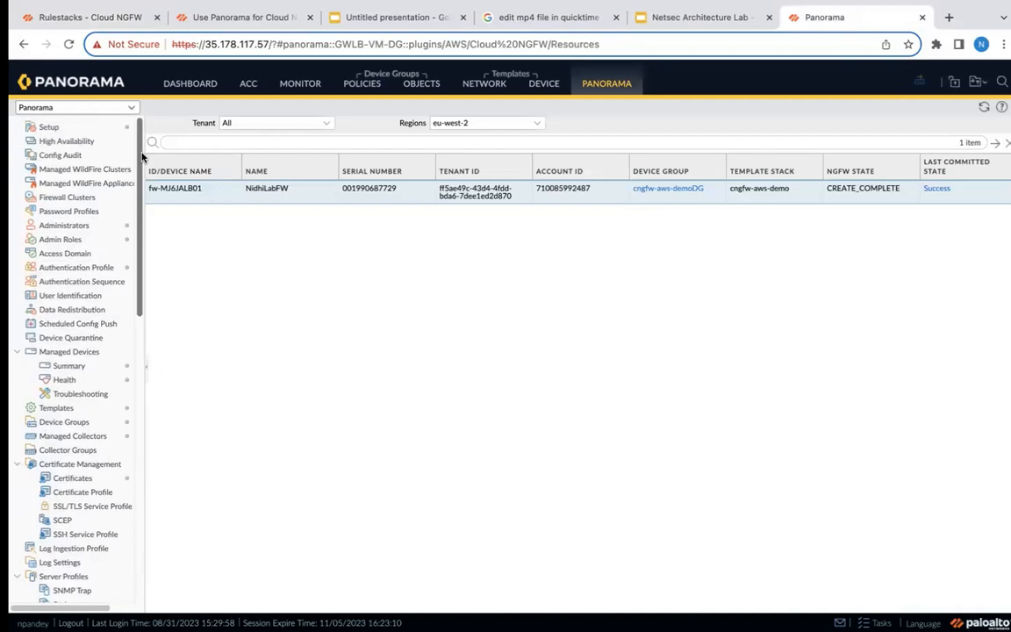
{"action": "left_click", "coordinate": [364, 85]}
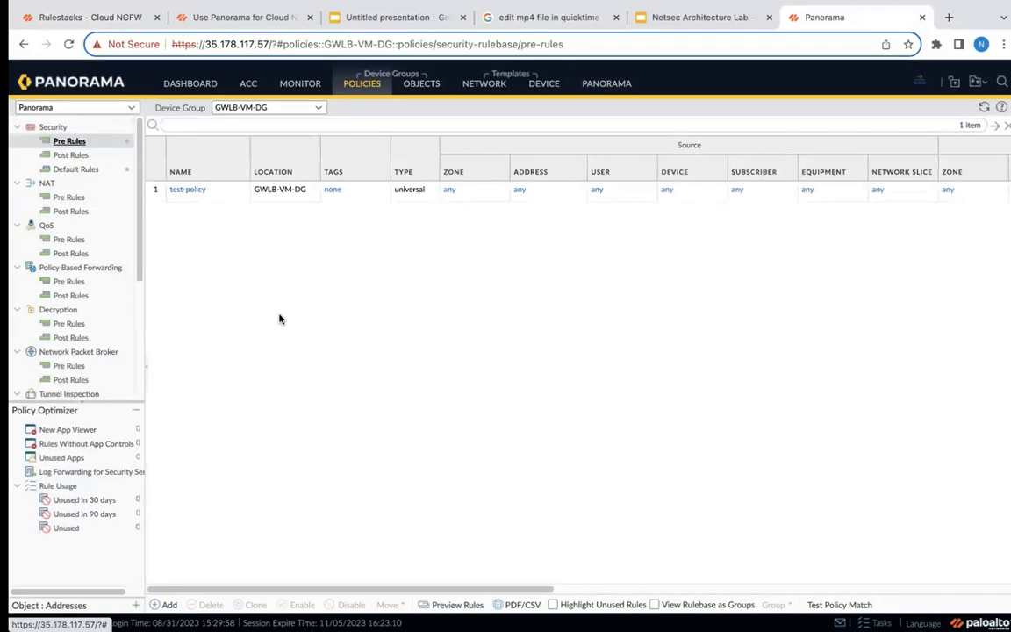
{"action": "left_click", "coordinate": [317, 107]}
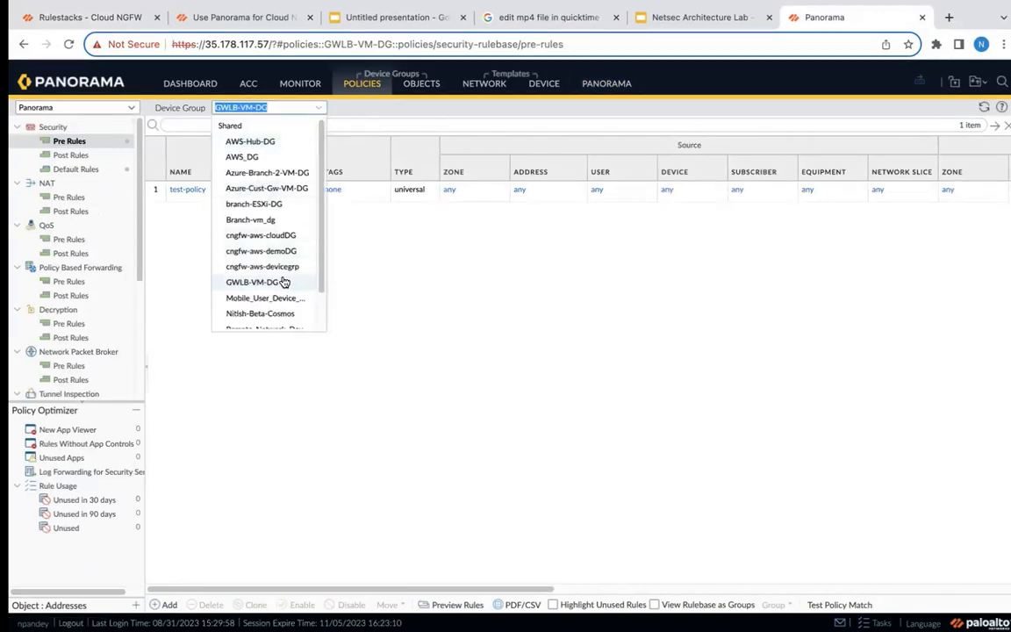
{"action": "left_click", "coordinate": [263, 251]}
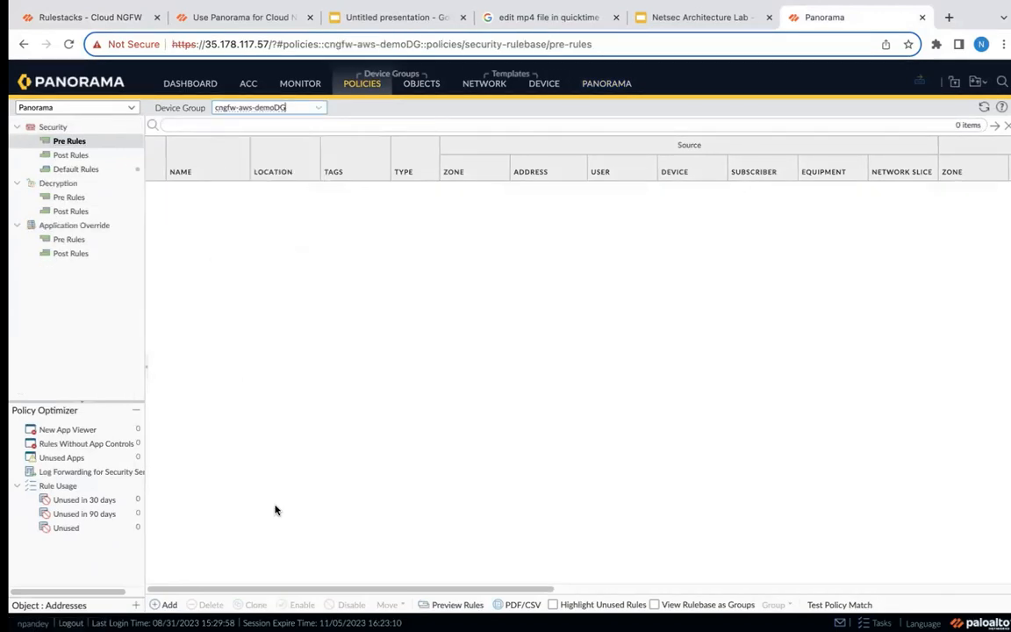
Add a security pre-rule named demo-policy with source and destination zones set to any and the action Allow.
{"action": "left_click", "coordinate": [167, 604]}
{"action": "left_click", "coordinate": [208, 254]}
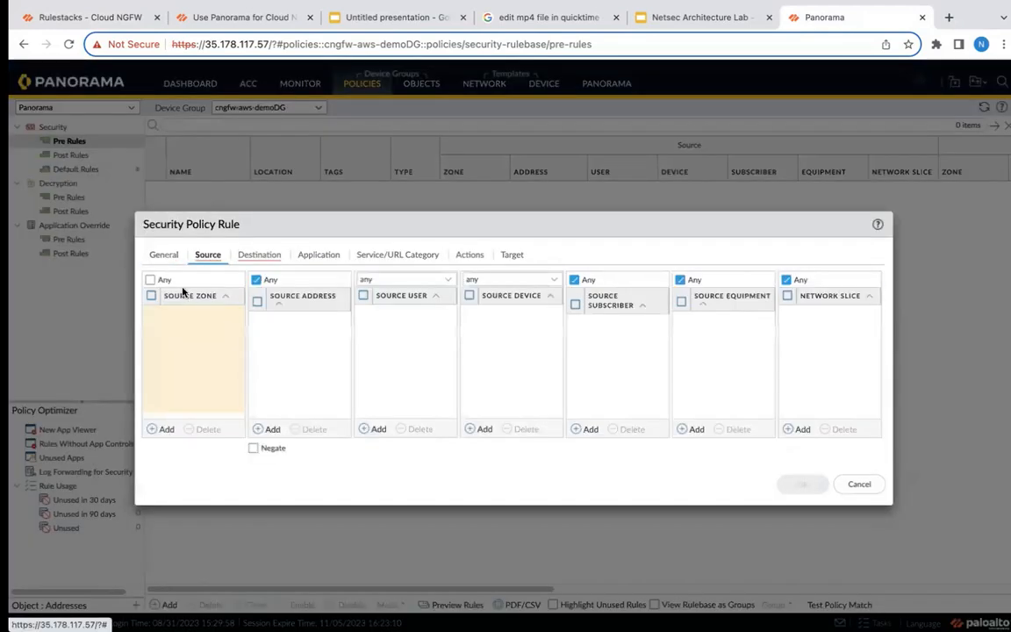
{"action": "left_click", "coordinate": [150, 280]}
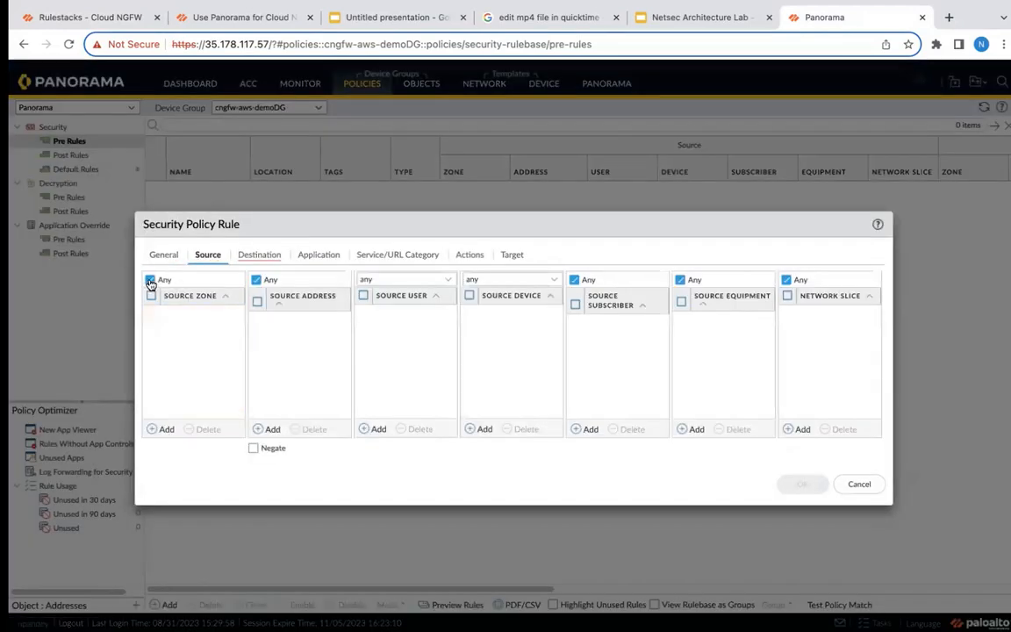
{"action": "left_click", "coordinate": [259, 254]}
{"action": "left_click", "coordinate": [236, 279]}
{"action": "left_click", "coordinate": [155, 299]}
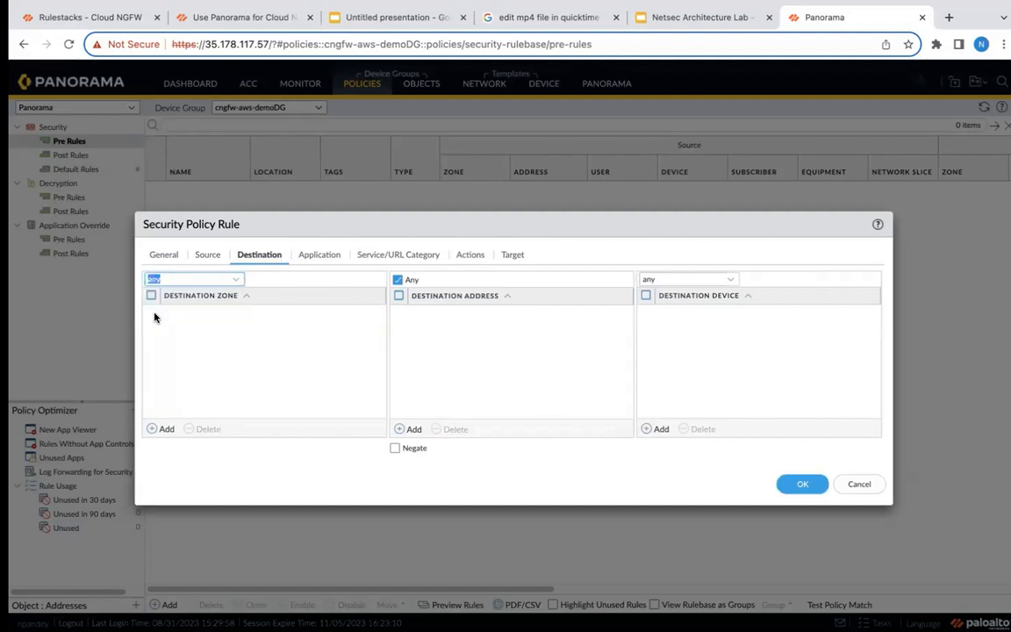
{"action": "left_click", "coordinate": [470, 256]}
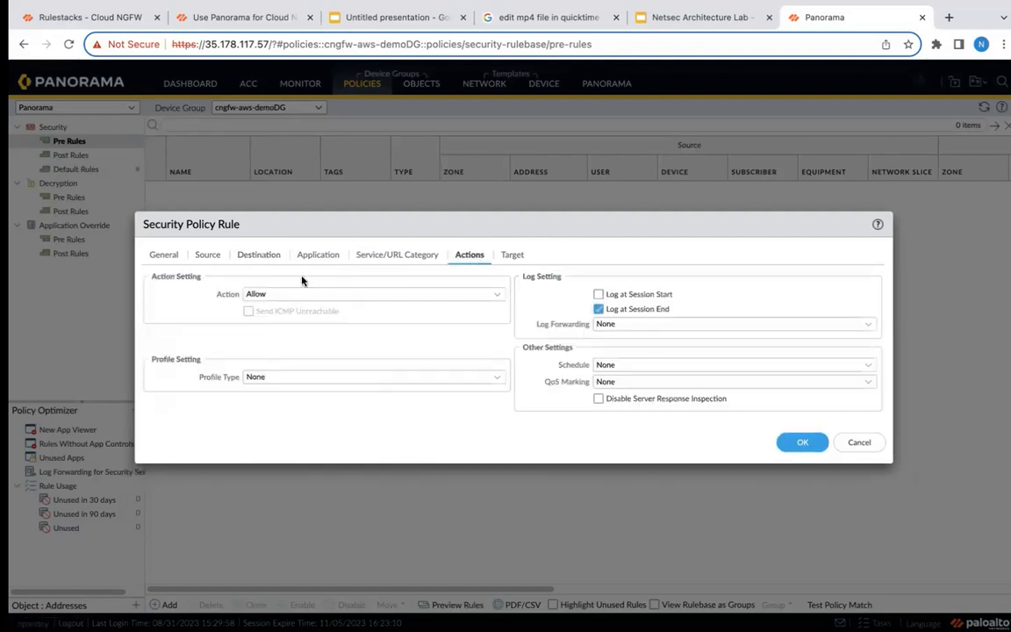
{"action": "left_click", "coordinate": [801, 442]}
Start a push to devices and clear the preselected device groups from its push scope.
{"action": "left_click", "coordinate": [881, 83]}
{"action": "left_click", "coordinate": [888, 102]}
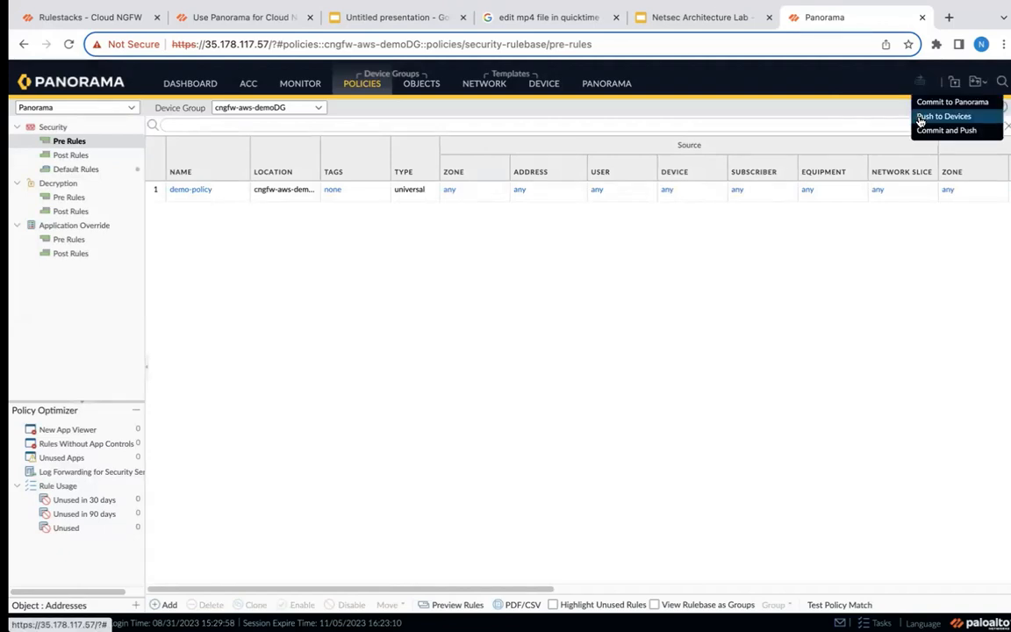
{"action": "left_click", "coordinate": [942, 115]}
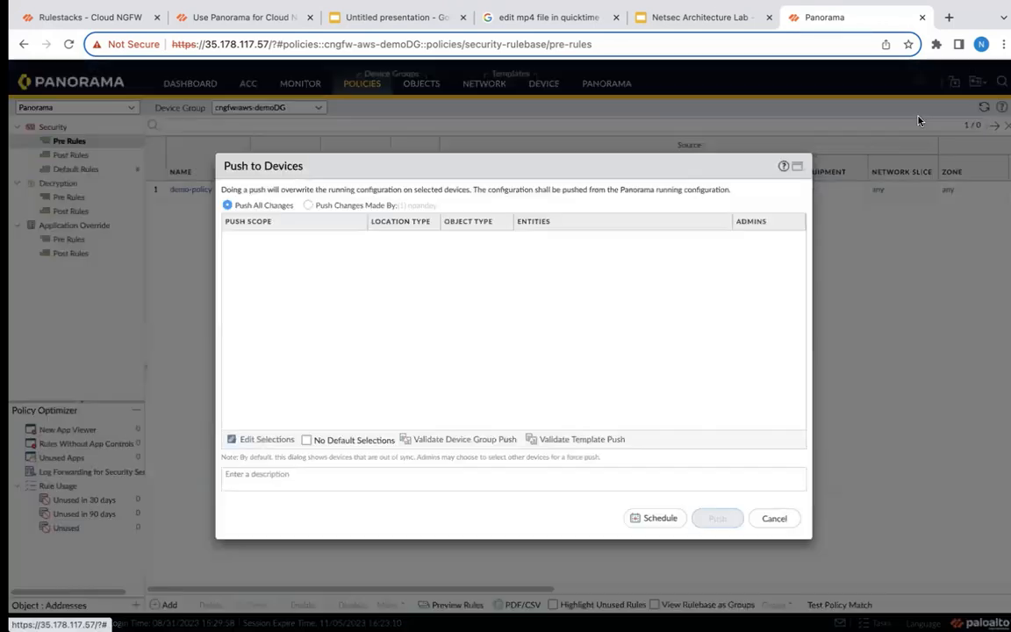
{"action": "left_click", "coordinate": [234, 439]}
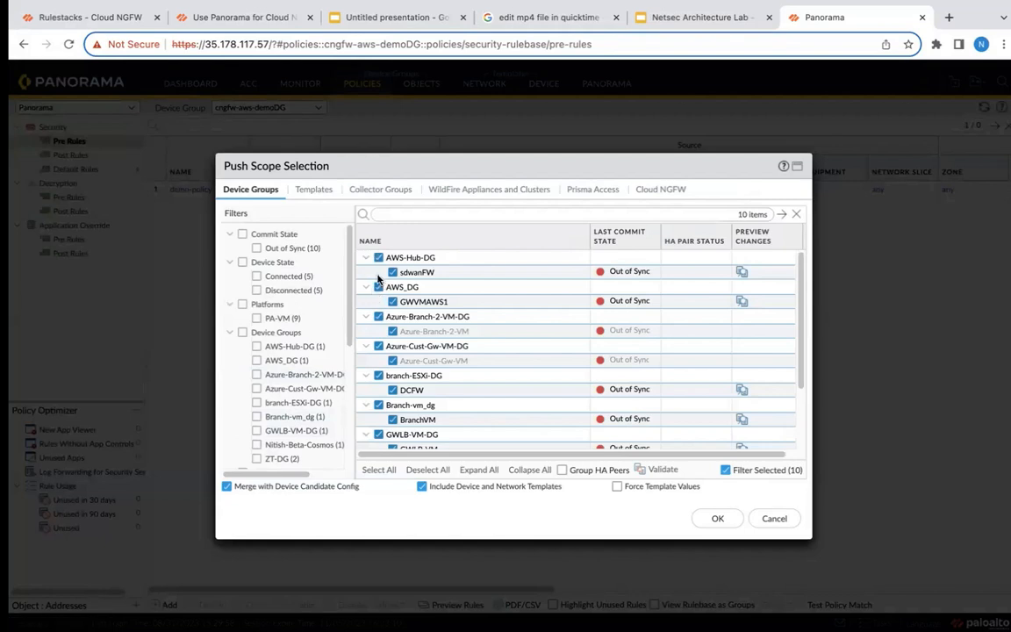
{"action": "left_click", "coordinate": [378, 258]}
Include the Cloud NGFW device group cngfw-aws-demoDG in the push scope and push all changes to it.
{"action": "left_click", "coordinate": [313, 188]}
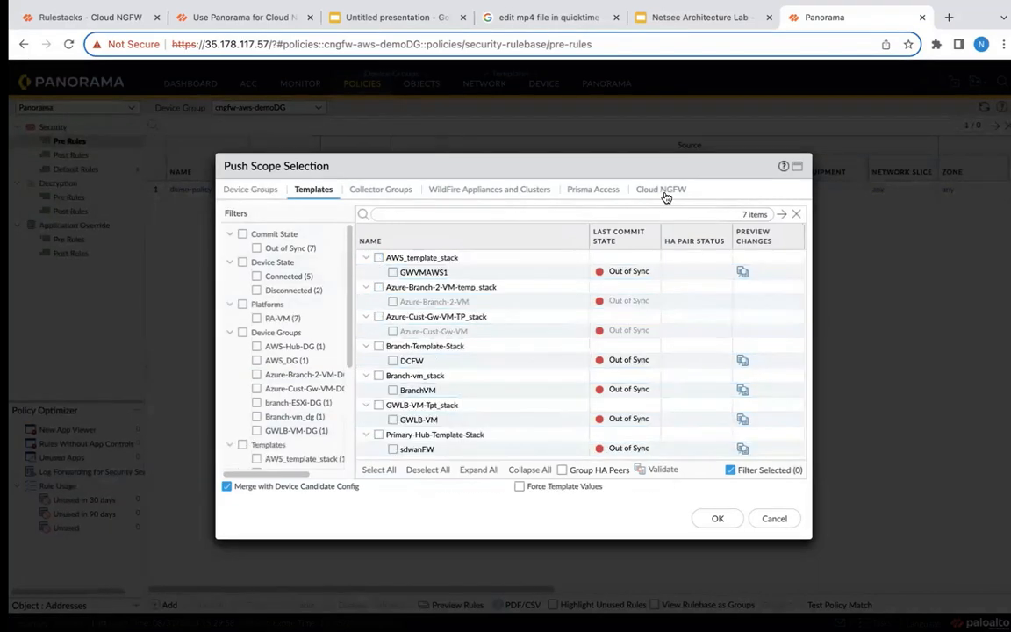
{"action": "left_click", "coordinate": [660, 189]}
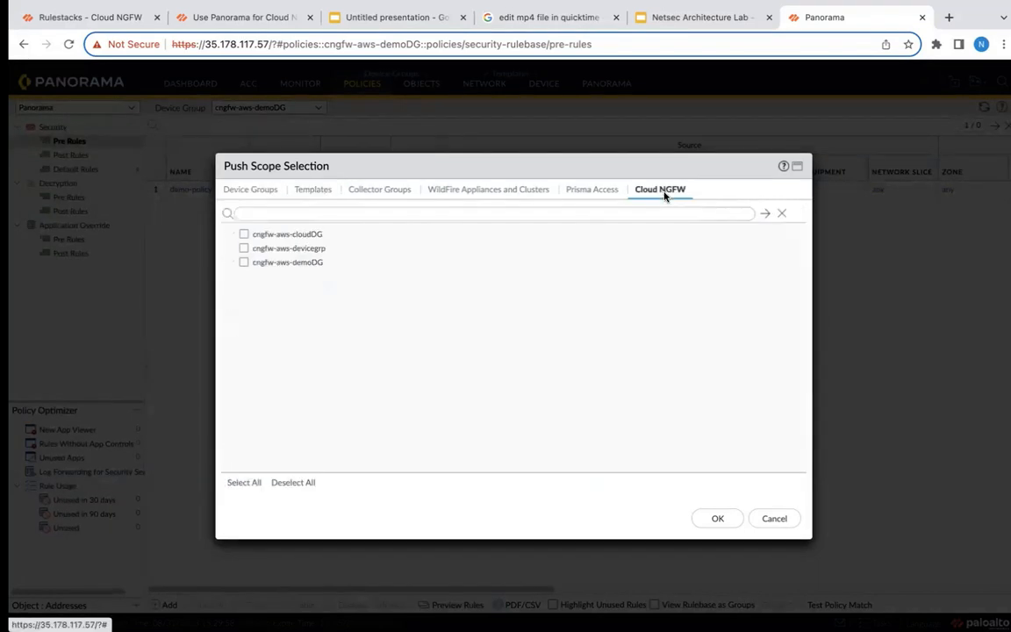
{"action": "left_click", "coordinate": [245, 263]}
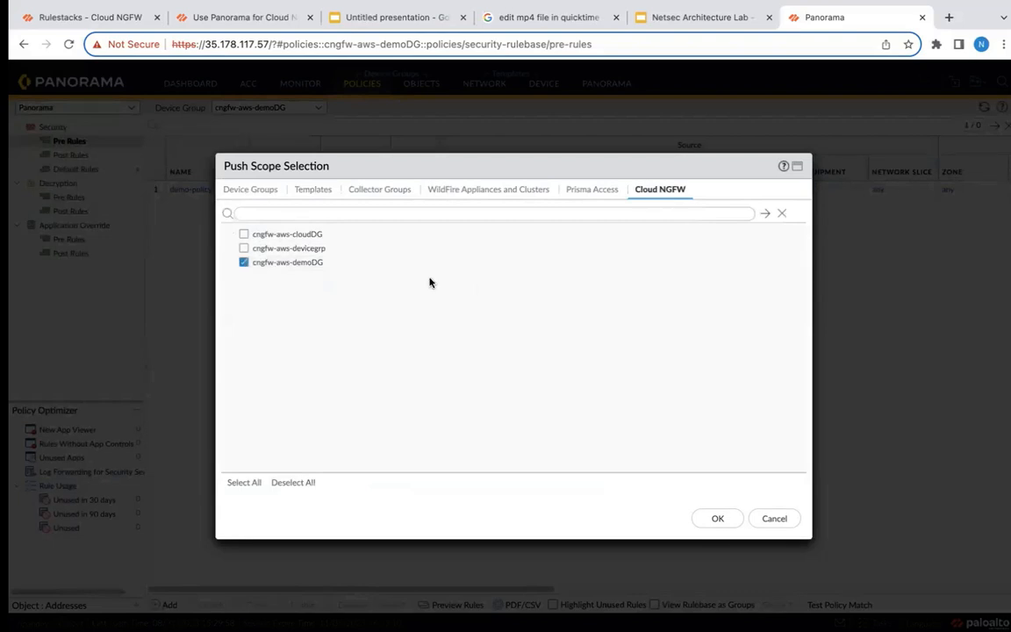
{"action": "left_click", "coordinate": [717, 517]}
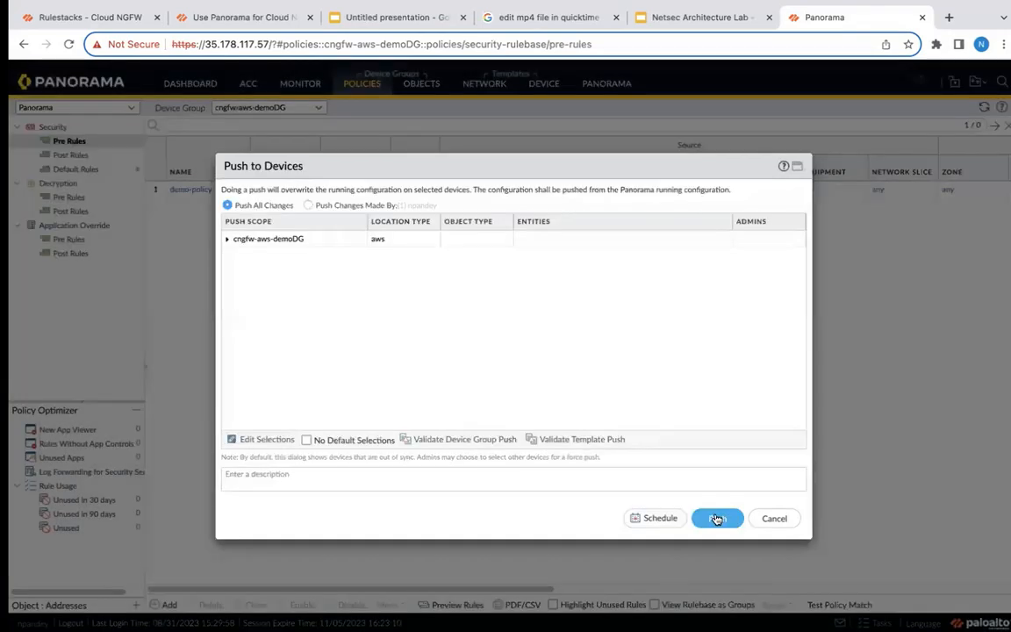
{"action": "left_click", "coordinate": [717, 519]}
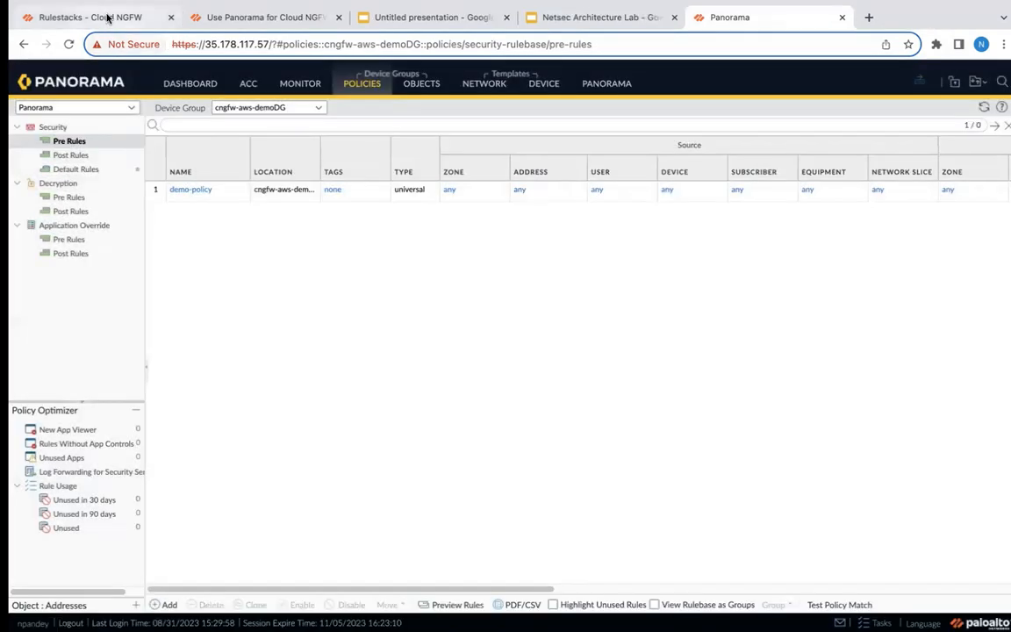
Switch to the Cloud NGFW console and check the status of the cngfw-aws-demoDG rulestack.
{"action": "left_click", "coordinate": [99, 17]}
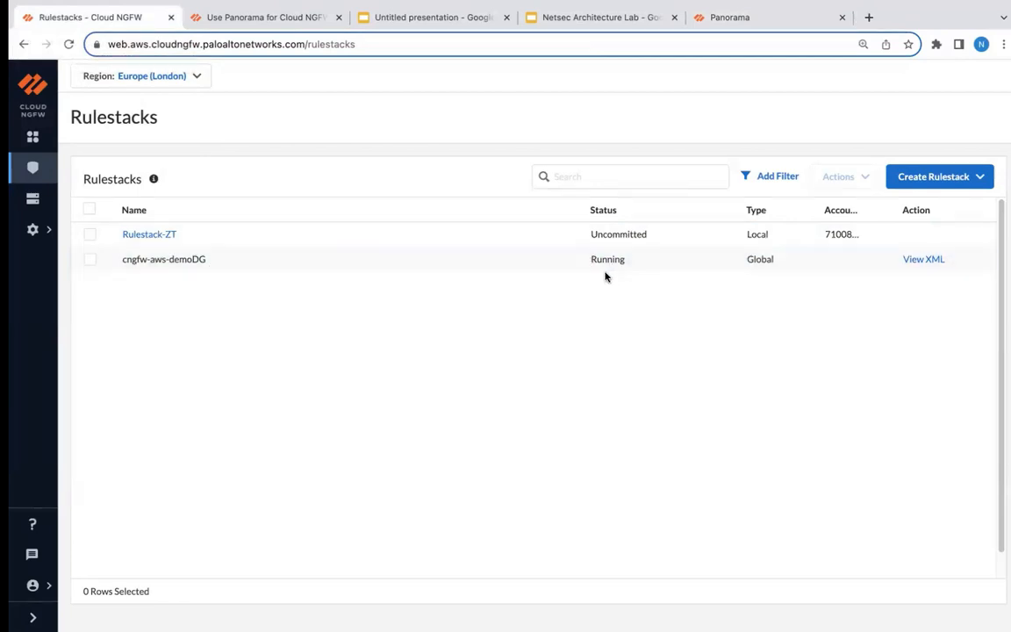
{"action": "mouse_move", "coordinate": [34, 203]}
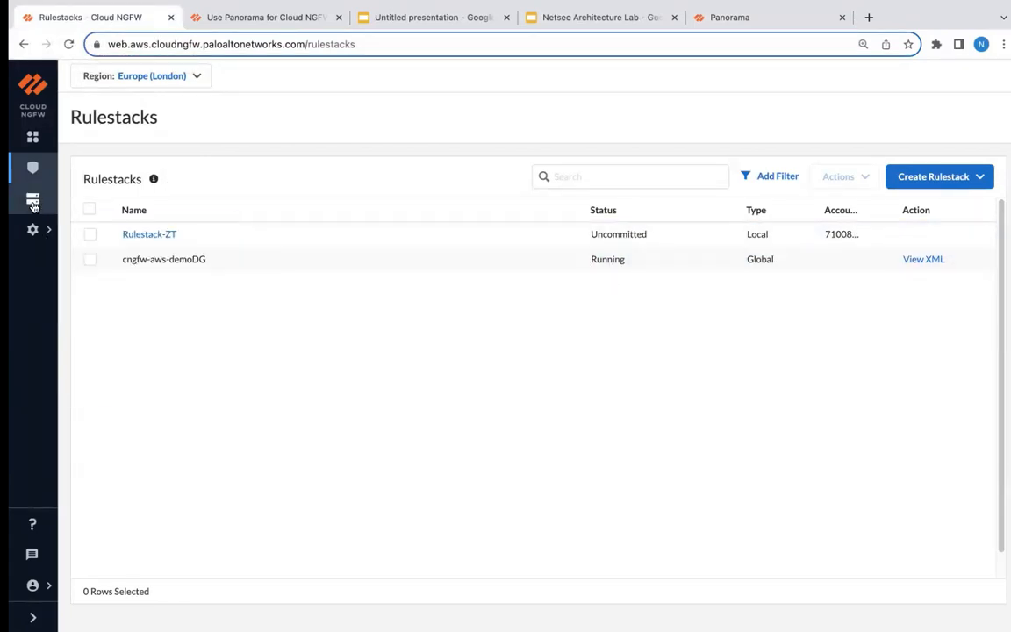